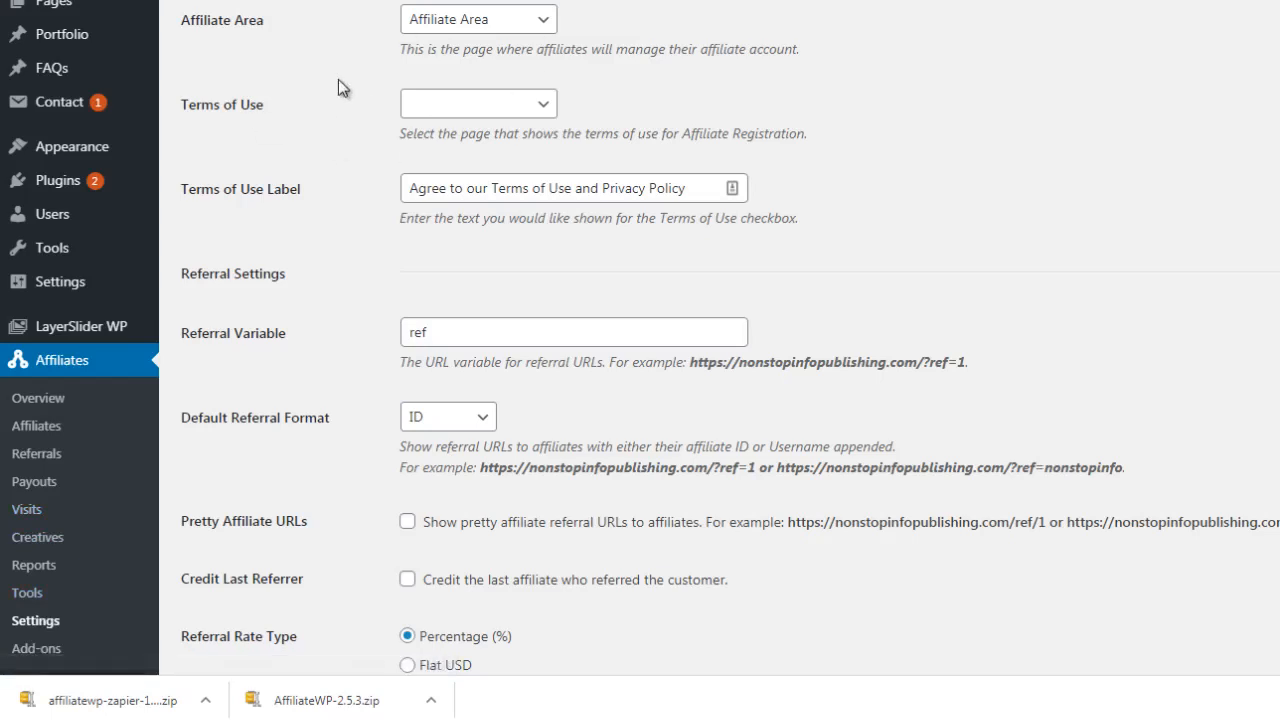
# - Set Terms & Conditions as the Terms of Use page for affiliate registration, keeping the Affiliate Area page and label as they are
pyautogui.click(420, 28)
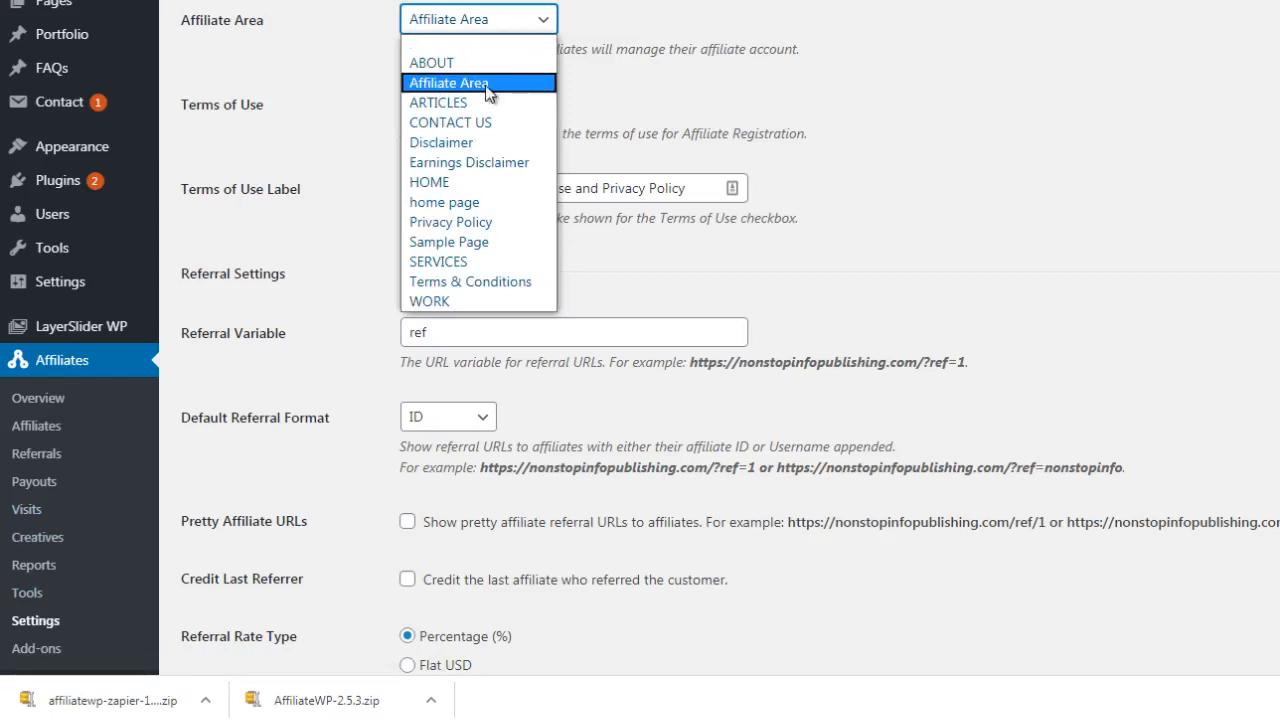
pyautogui.click(381, 72)
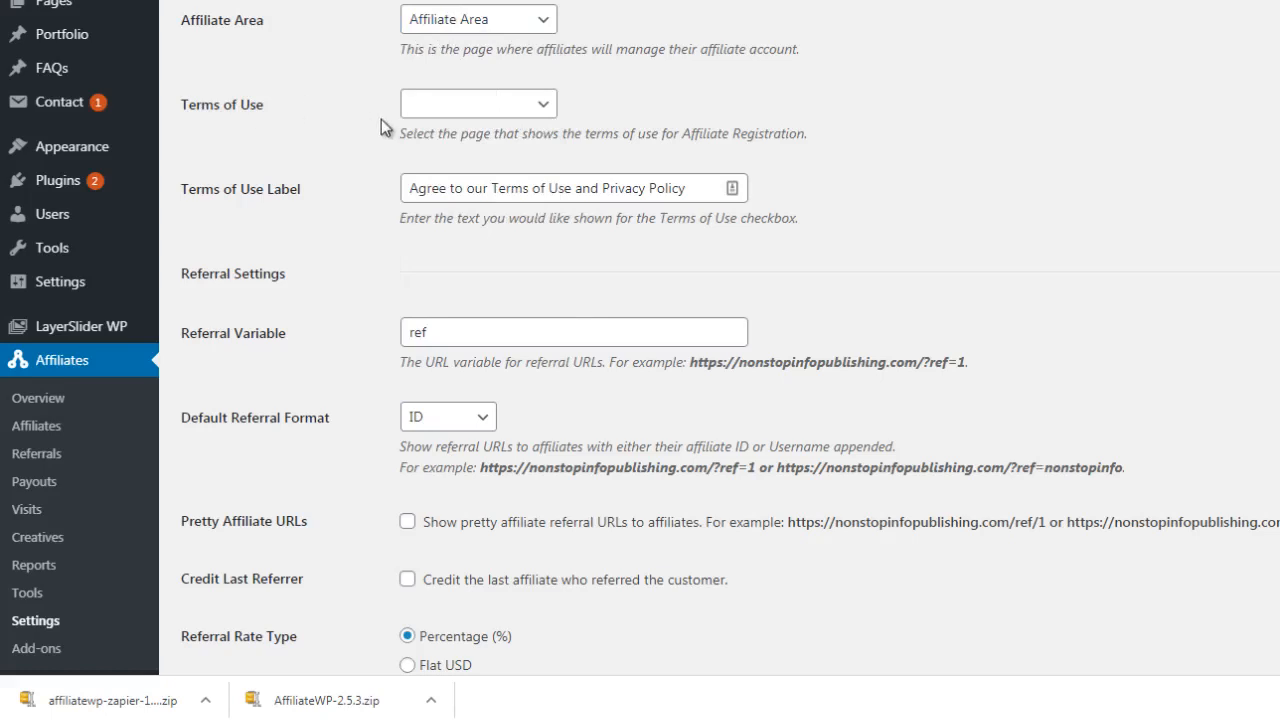
pyautogui.click(421, 112)
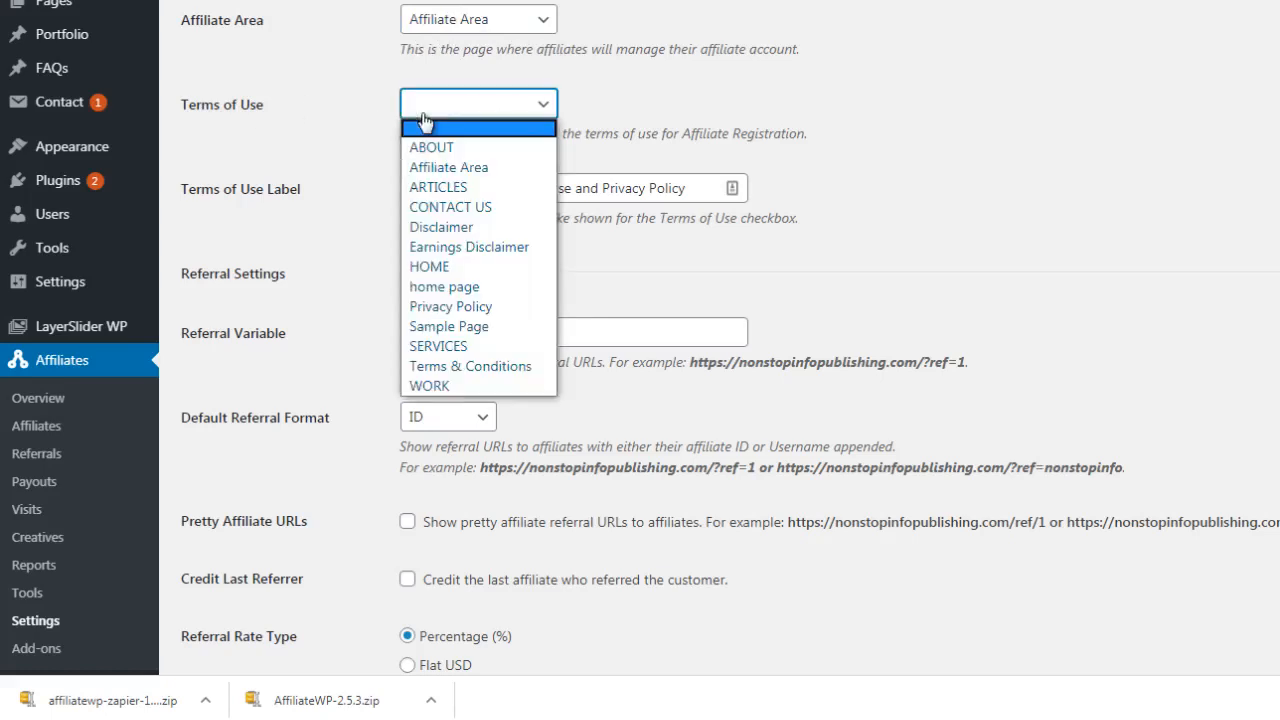
pyautogui.click(432, 366)
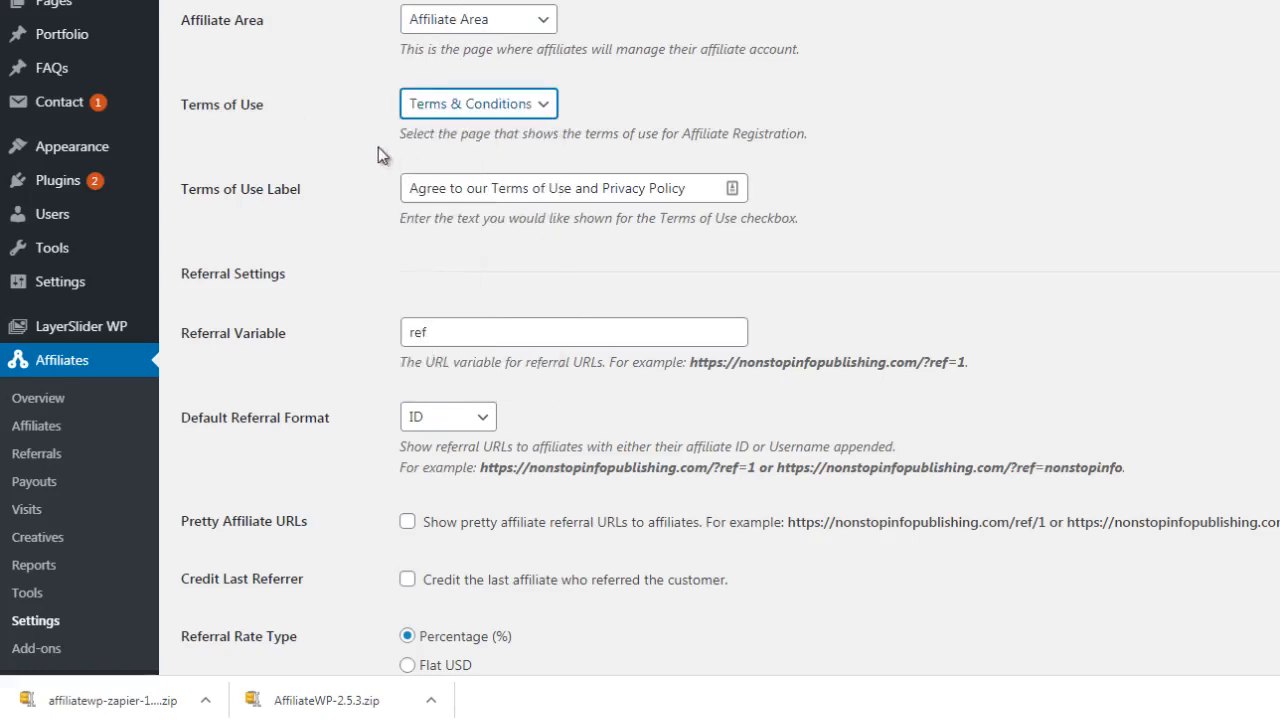
pyautogui.click(452, 188)
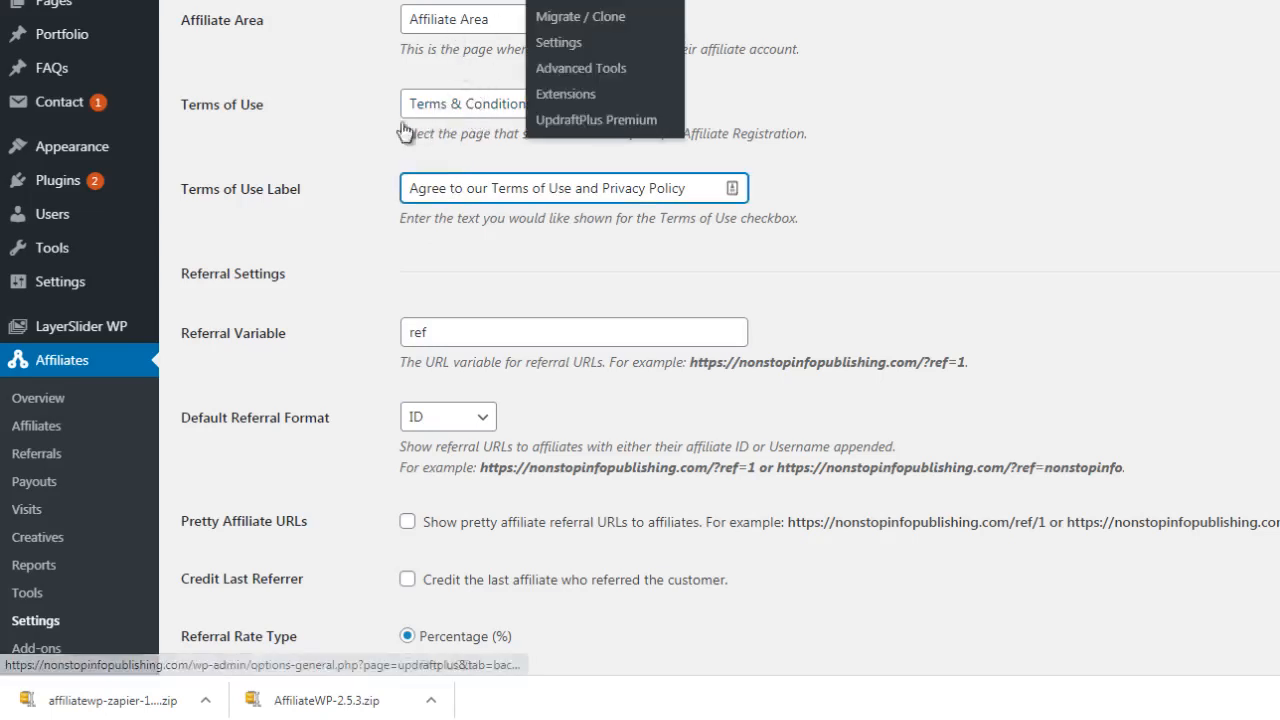
pyautogui.click(368, 195)
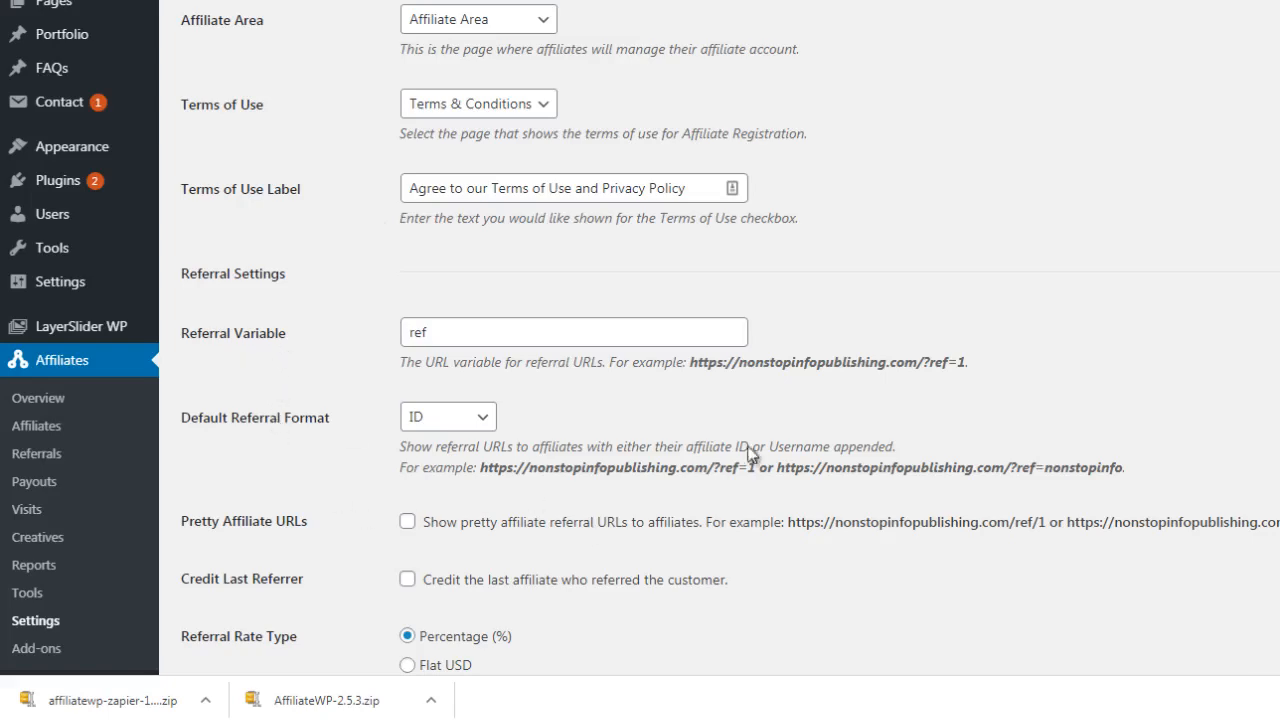
# - Enable crediting the last referrer and set the default referral rate to 50 percent
pyautogui.scroll(-5, 752, 453)
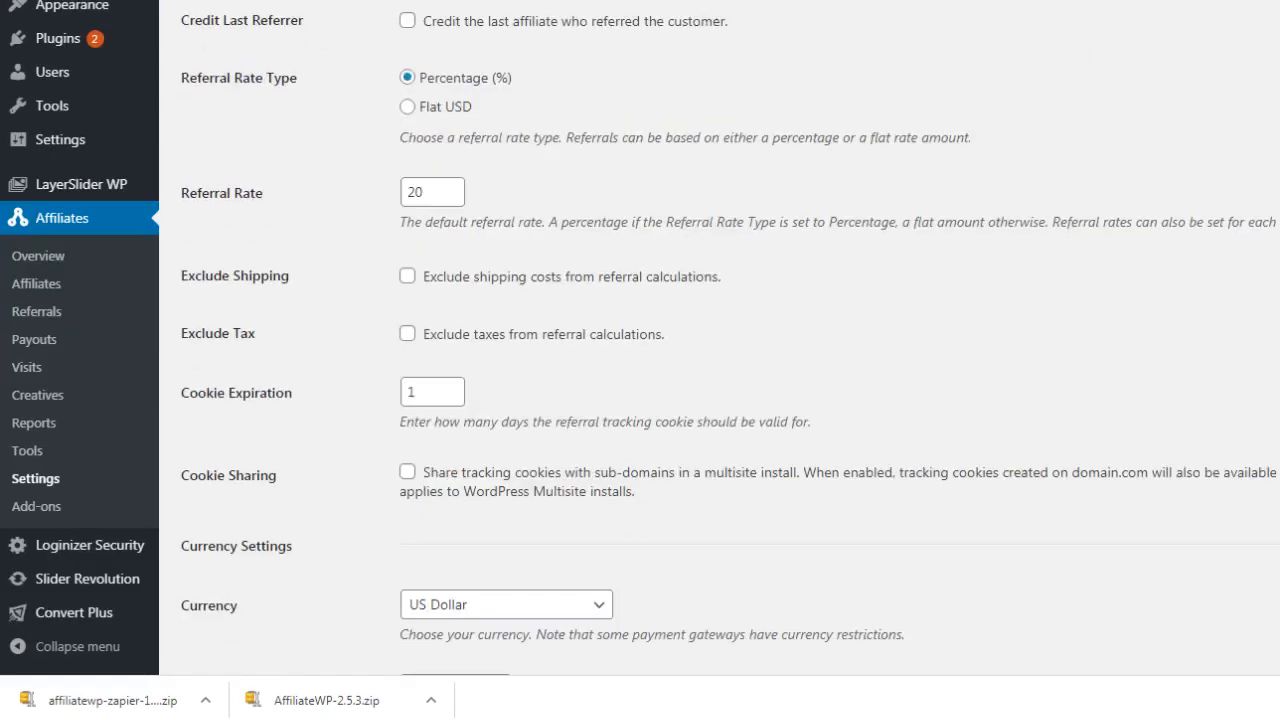
pyautogui.click(408, 24)
pyautogui.moveTo(430, 192); pyautogui.dragTo(404, 194)
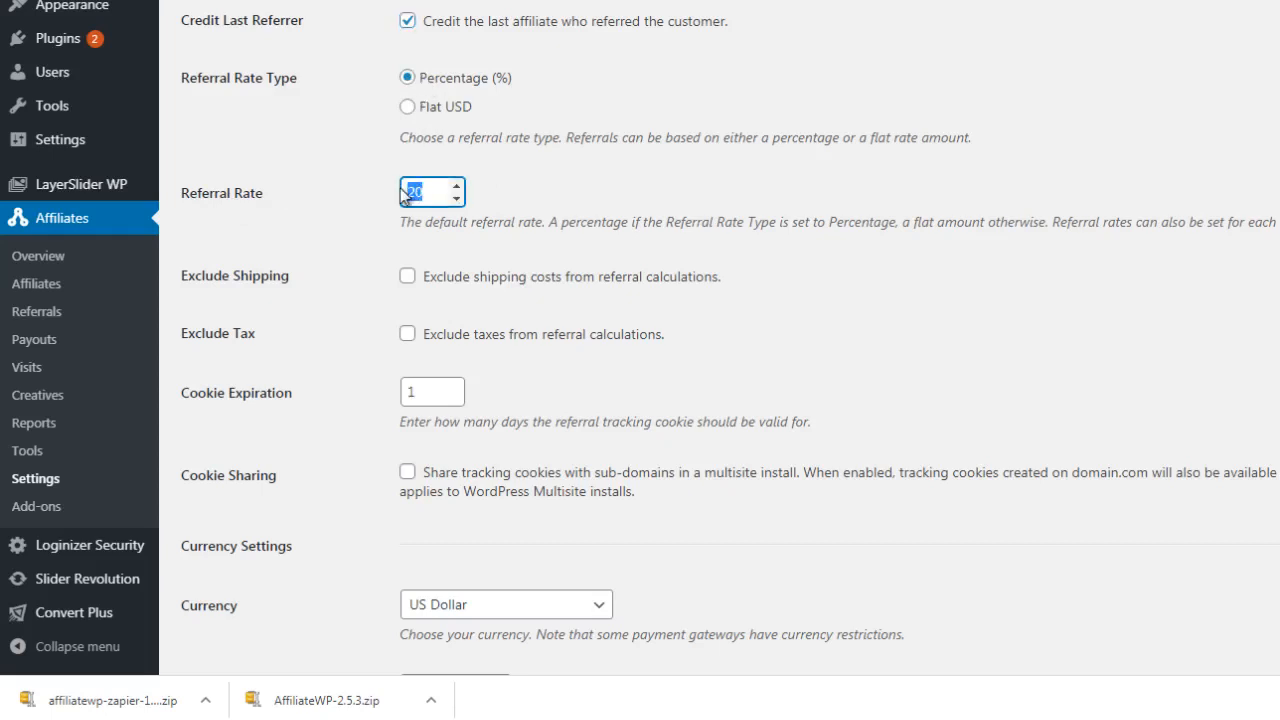
pyautogui.write('50')
pyautogui.click(371, 253)
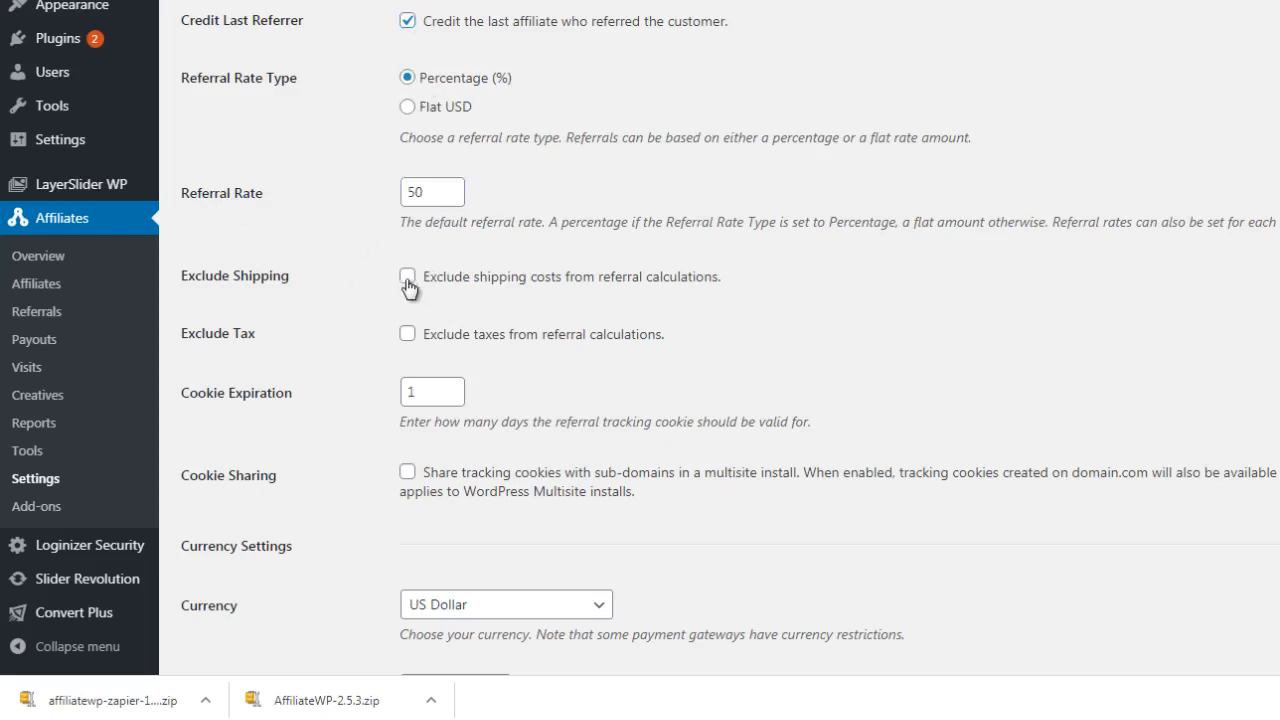
# - Exclude both shipping costs and taxes from the referral calculations
pyautogui.click(408, 277)
pyautogui.click(408, 335)
pyautogui.click(354, 251)
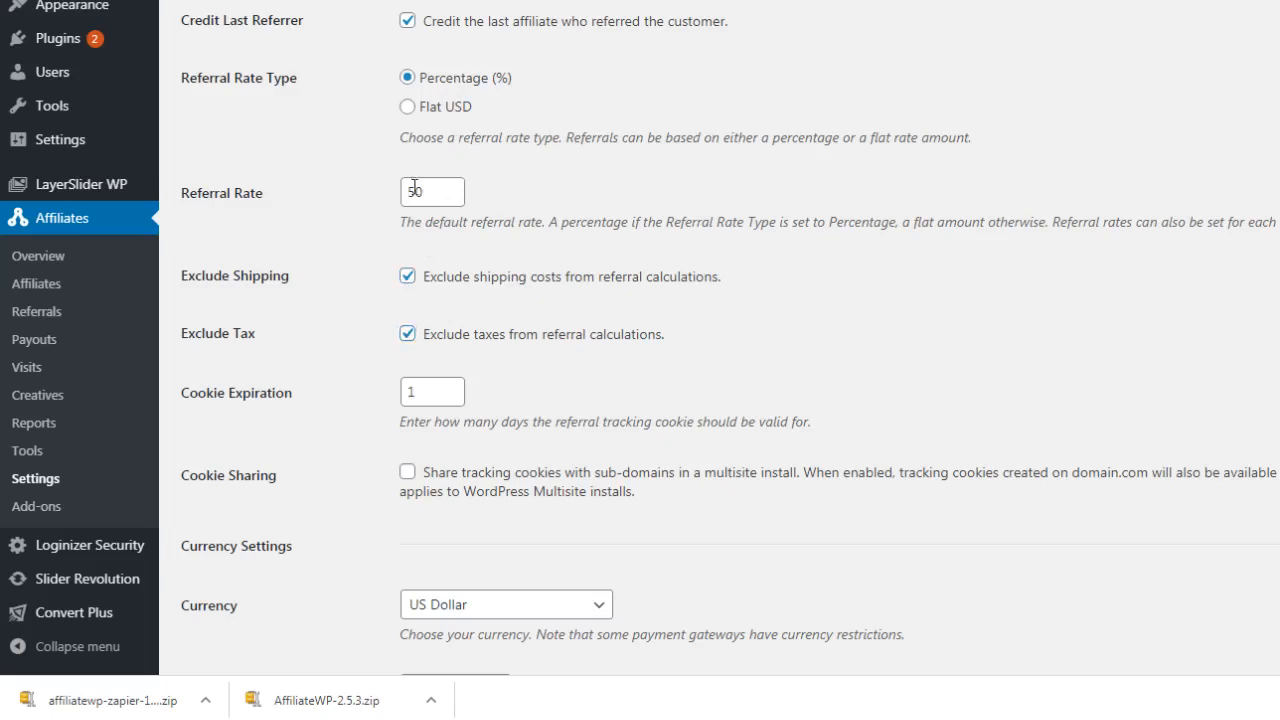
pyautogui.click(407, 274)
pyautogui.click(407, 274)
# - Set the referral tracking cookie expiration to 999999 days
pyautogui.scroll(-3, 409, 342)
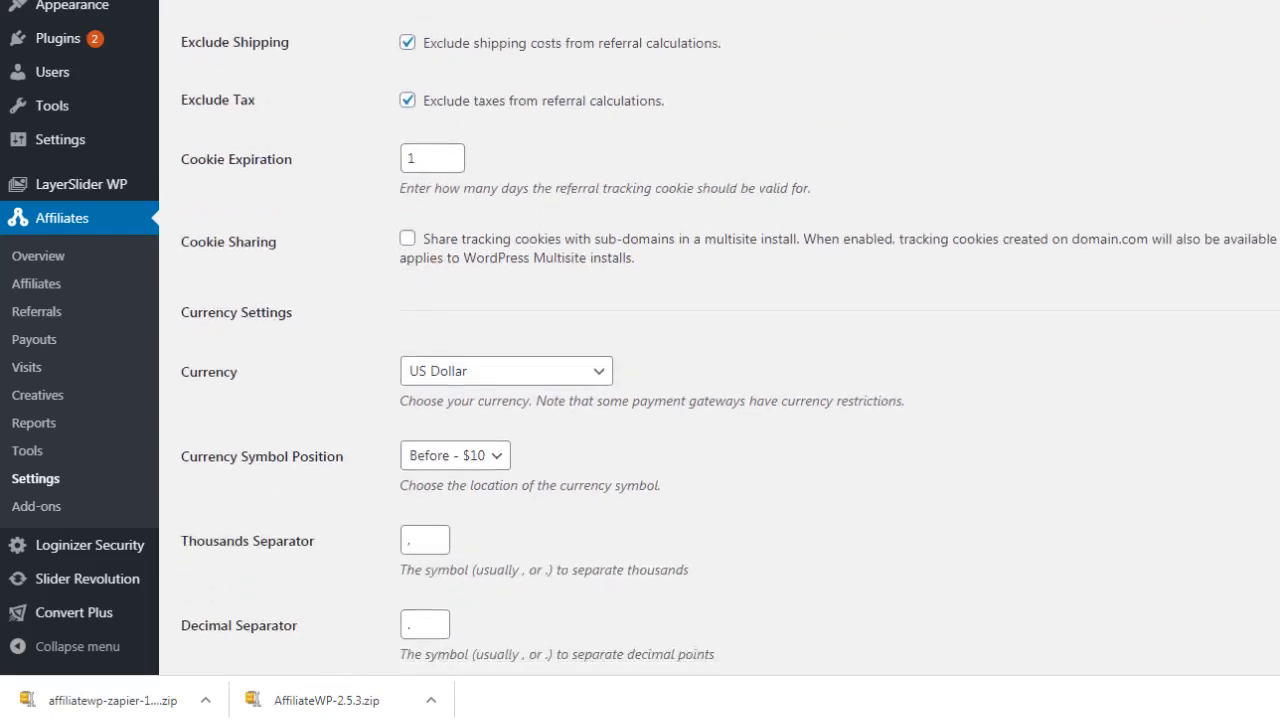
pyautogui.scroll(-2, 640, 360)
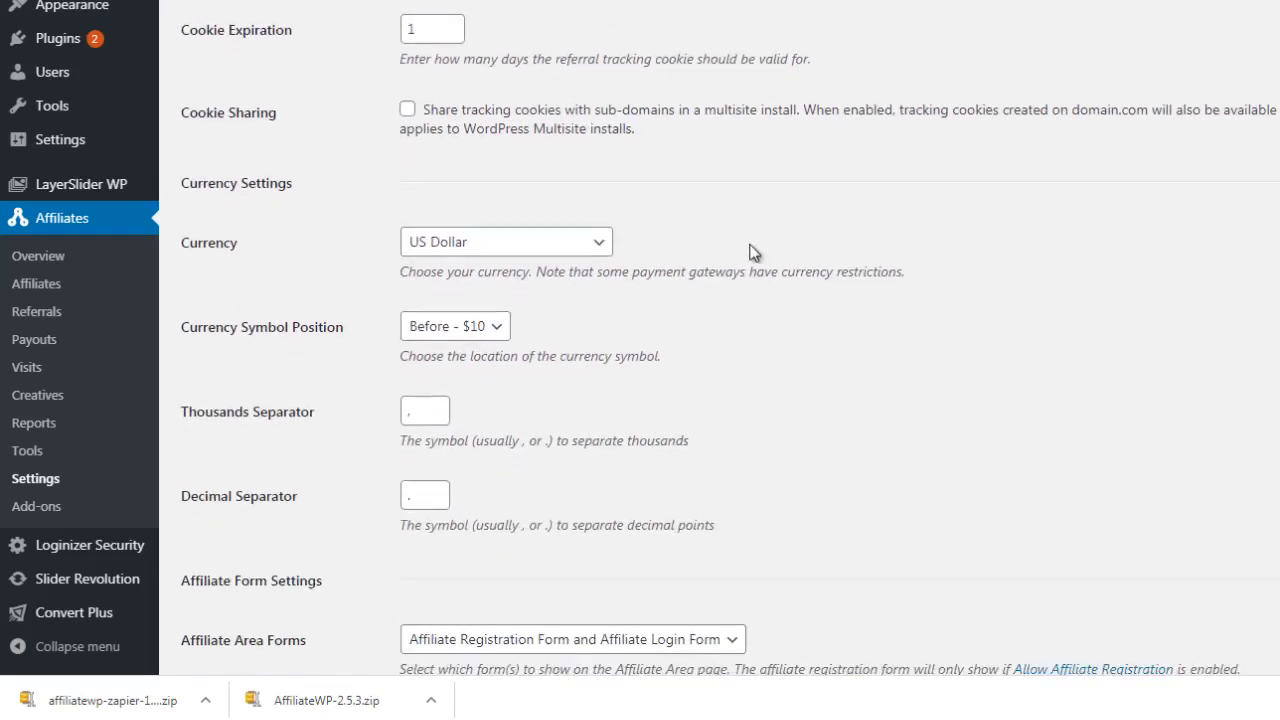
pyautogui.moveTo(446, 33); pyautogui.dragTo(385, 33)
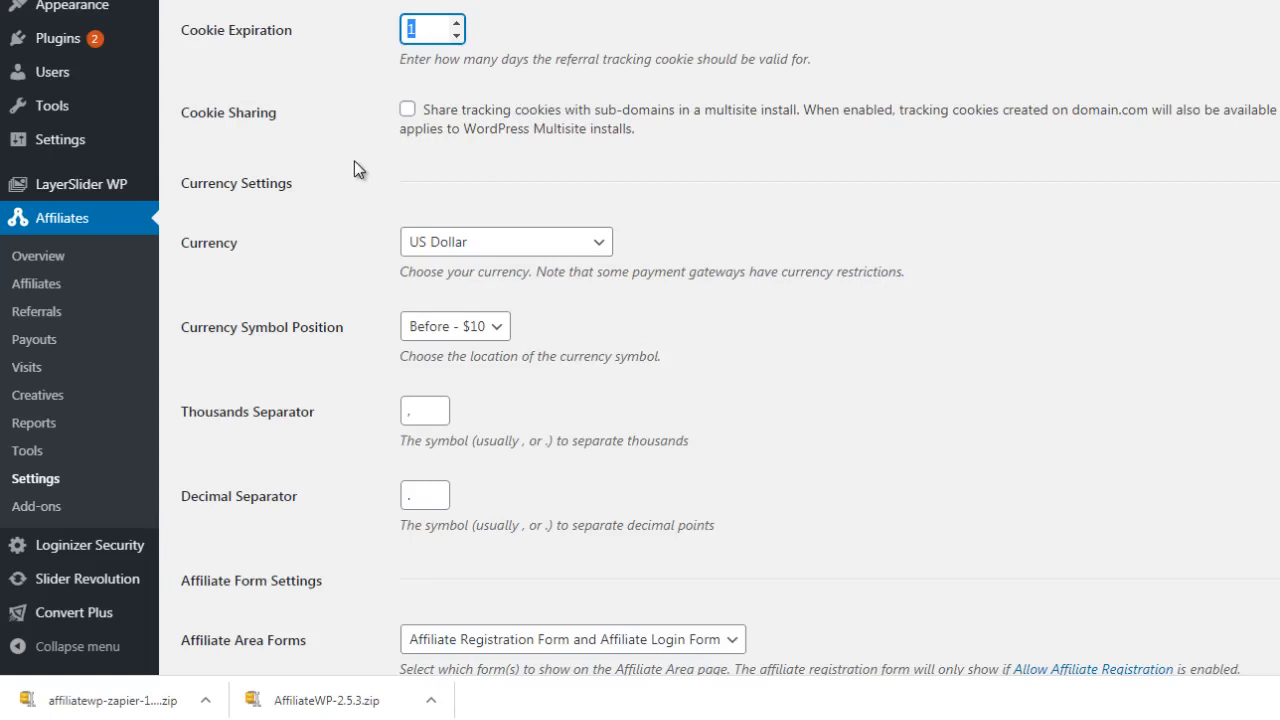
pyautogui.write('360')
pyautogui.press('BackSpace')
pyautogui.write('5')
pyautogui.hotkey('ctrl', 'a')
pyautogui.write('999999')
pyautogui.click(341, 104)
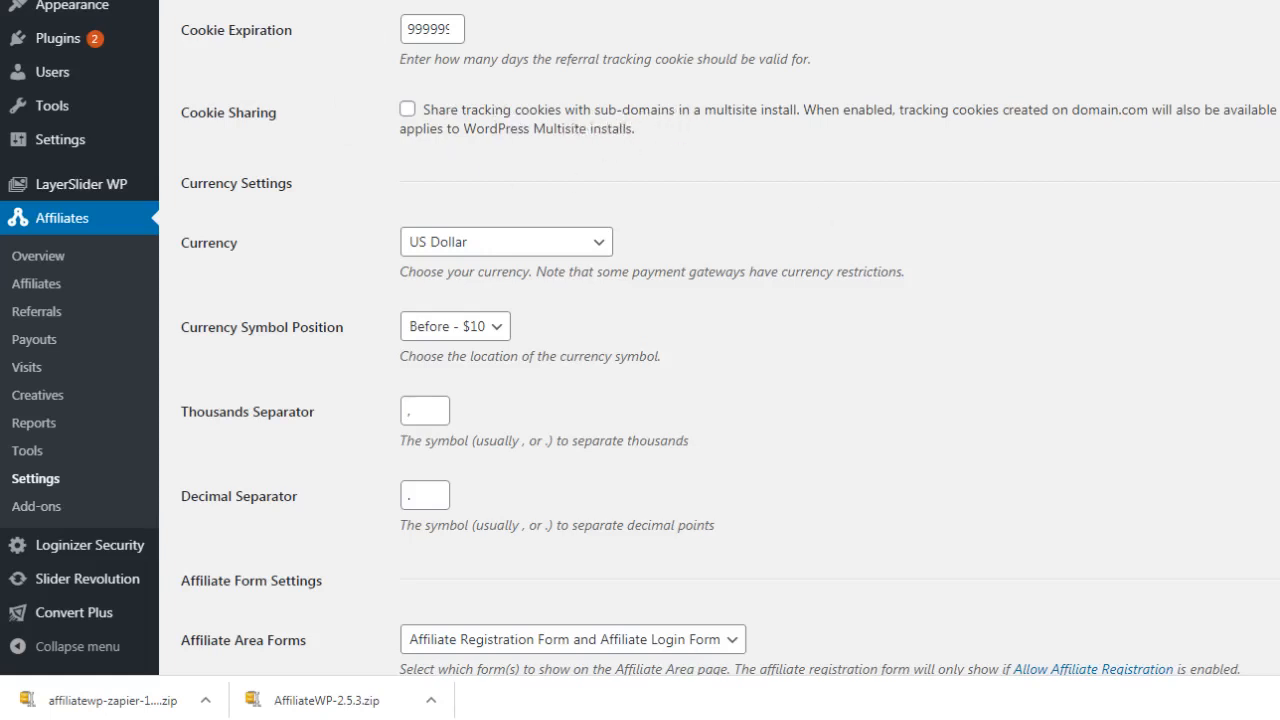
# - Keep US Dollar as the currency and save the general affiliate settings
pyautogui.scroll(-1, 640, 340)
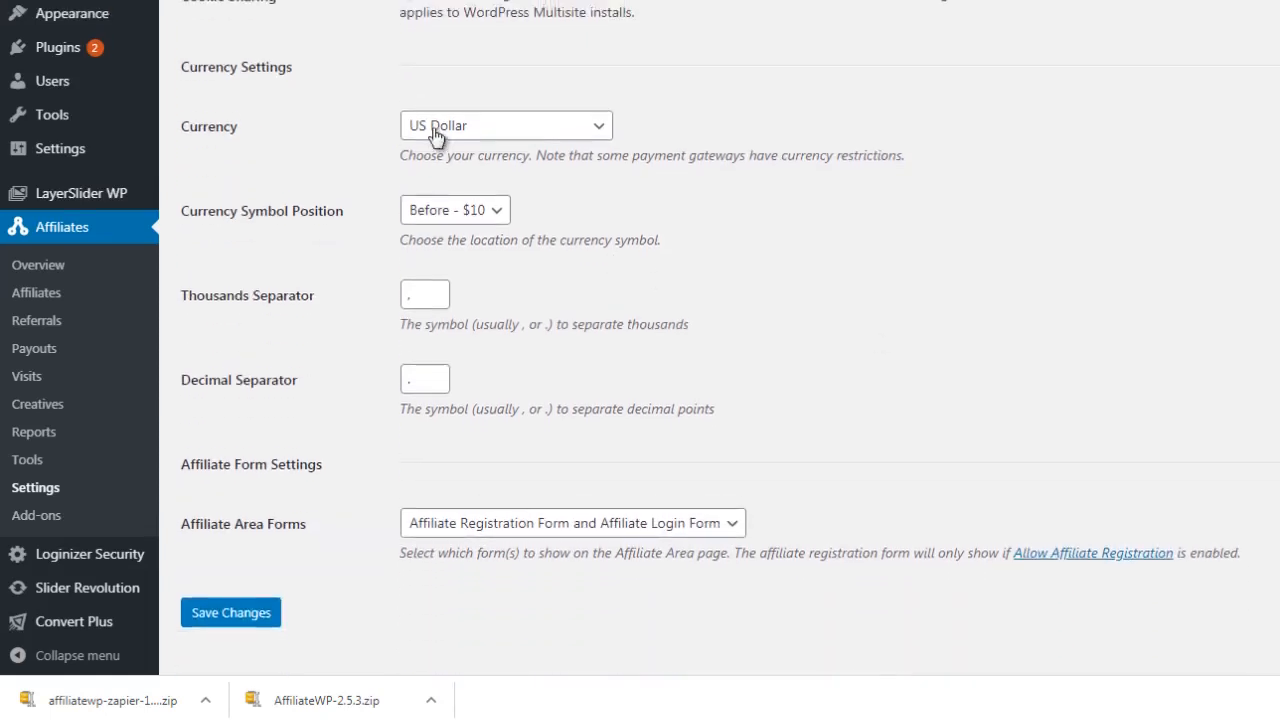
pyautogui.click(437, 133)
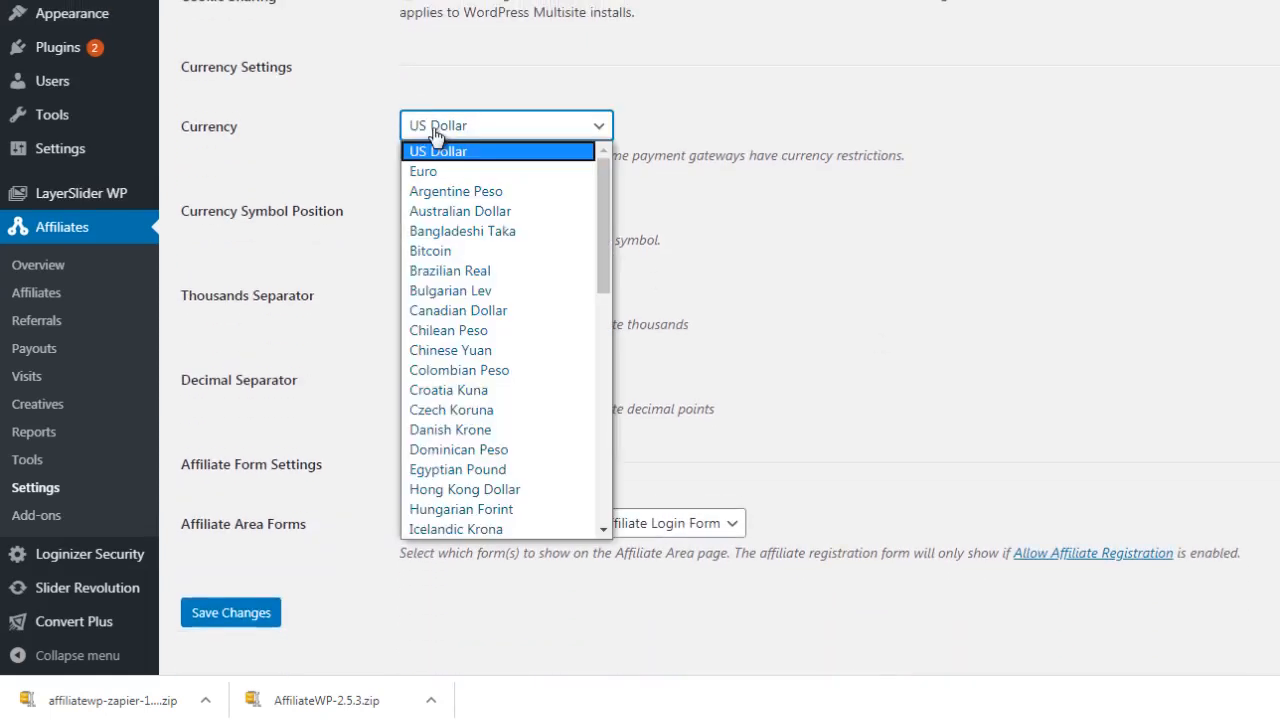
pyautogui.click(337, 198)
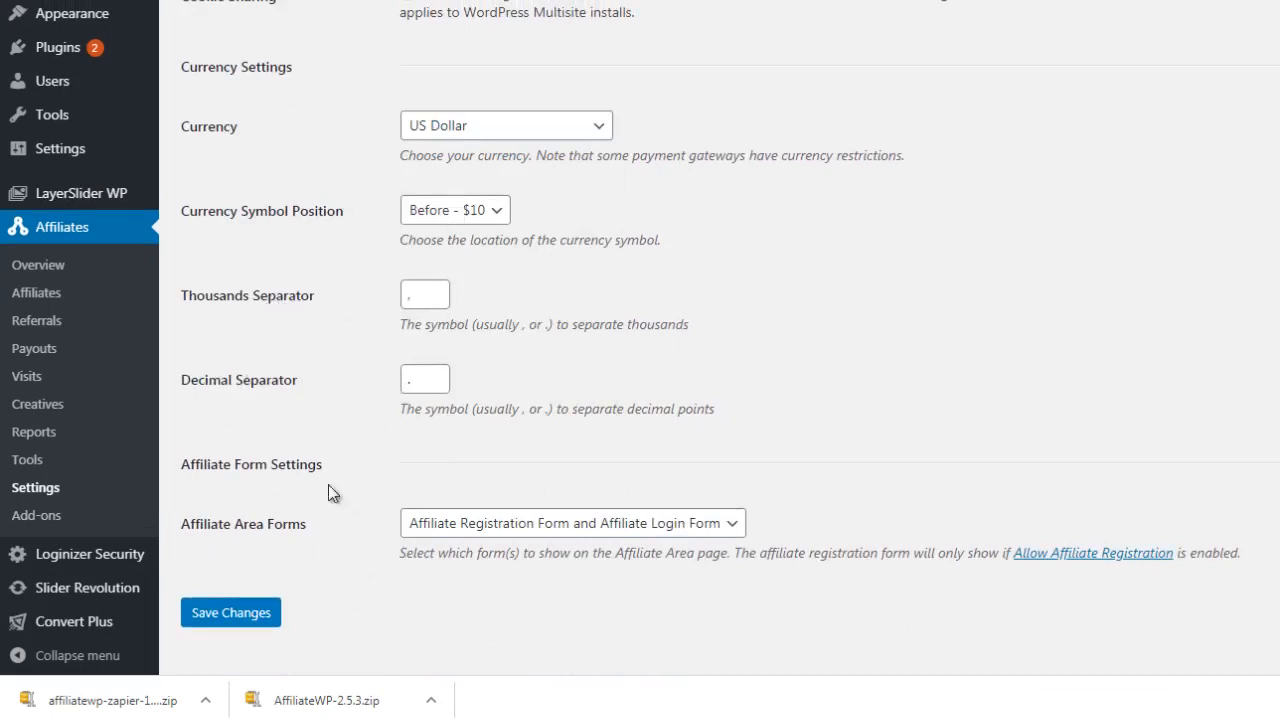
pyautogui.click(224, 614)
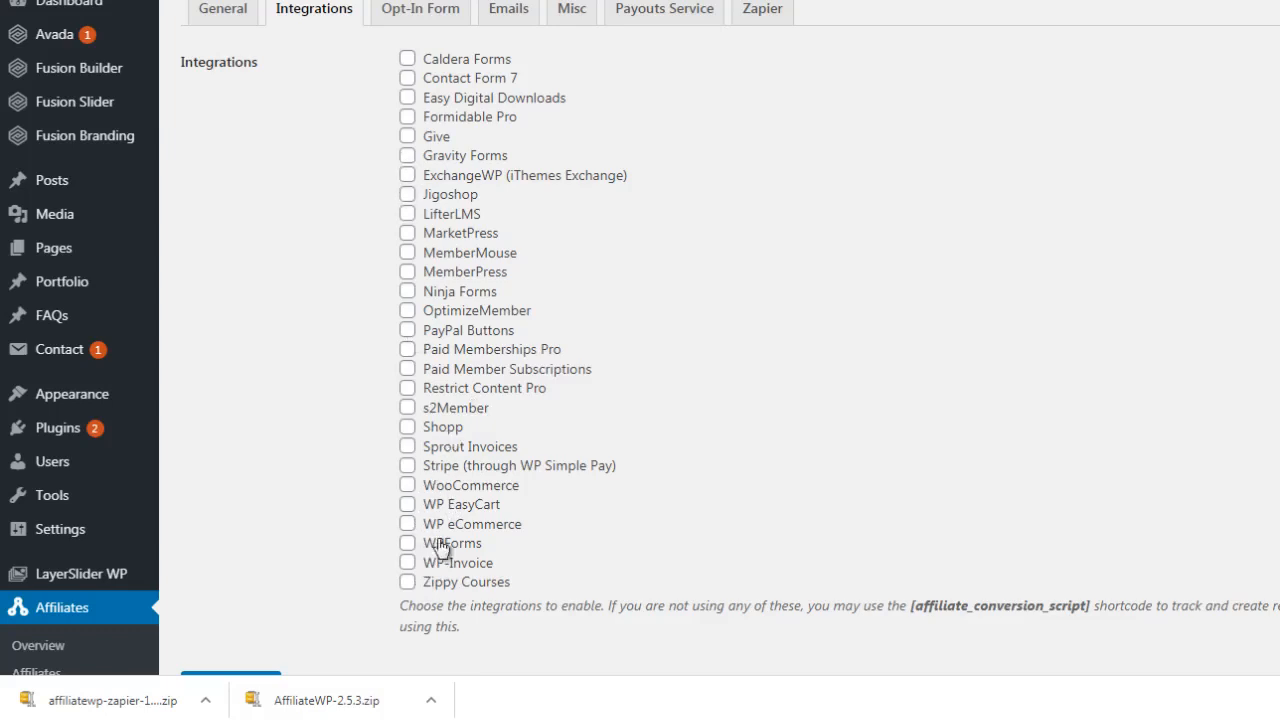
pyautogui.click(410, 488)
pyautogui.click(408, 487)
pyautogui.scroll(-1, 640, 338)
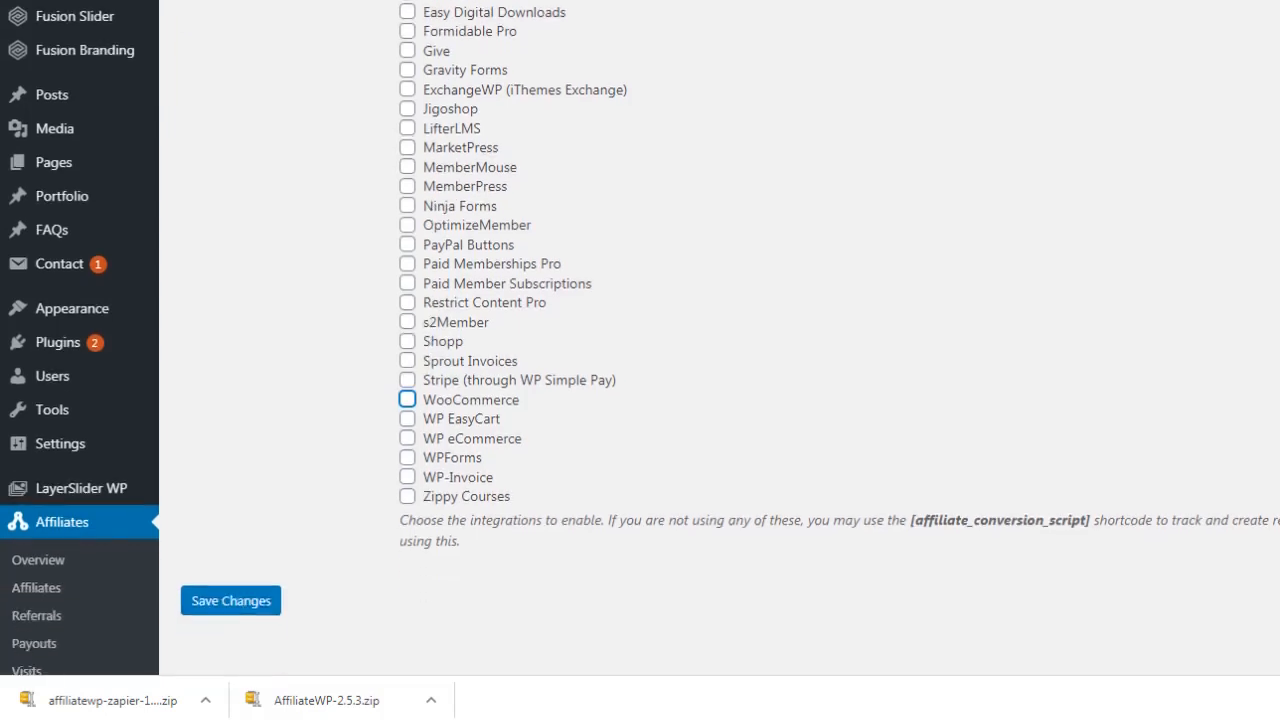
pyautogui.scroll(1, 350, 122)
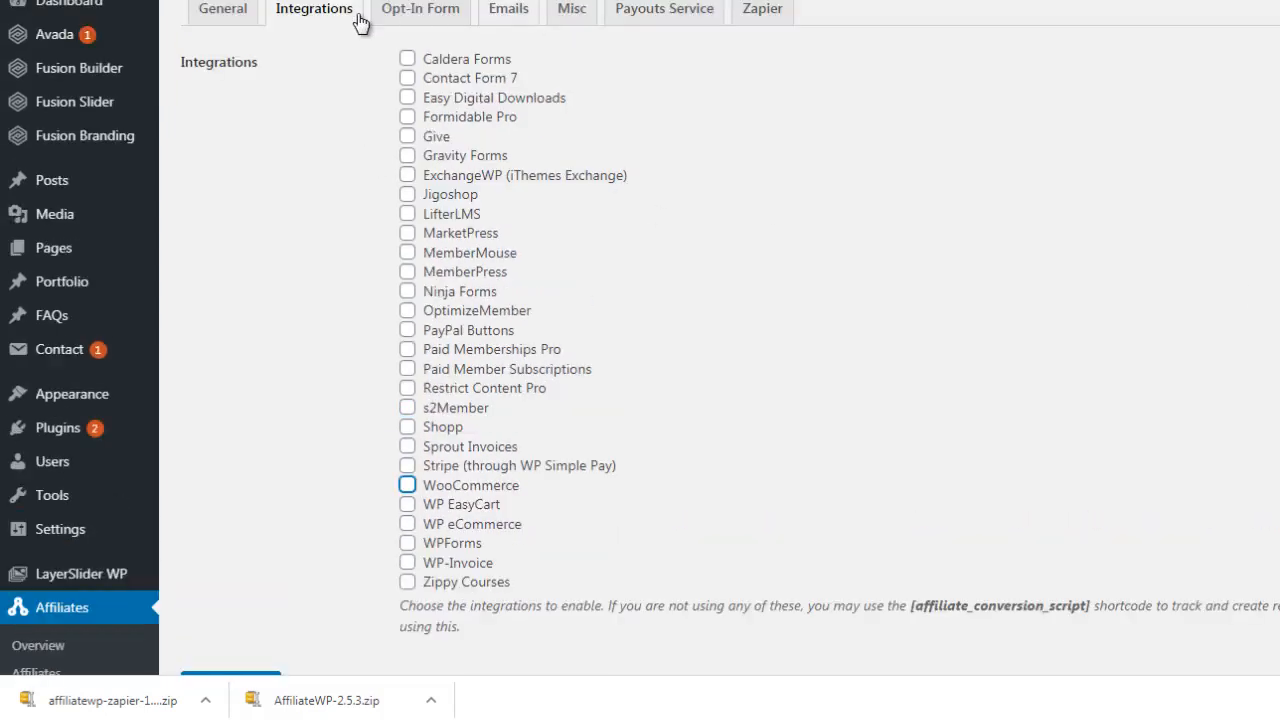
# - Review the opt-in form settings and the email options for logo, template, sender name and sender address
pyautogui.click(420, 9)
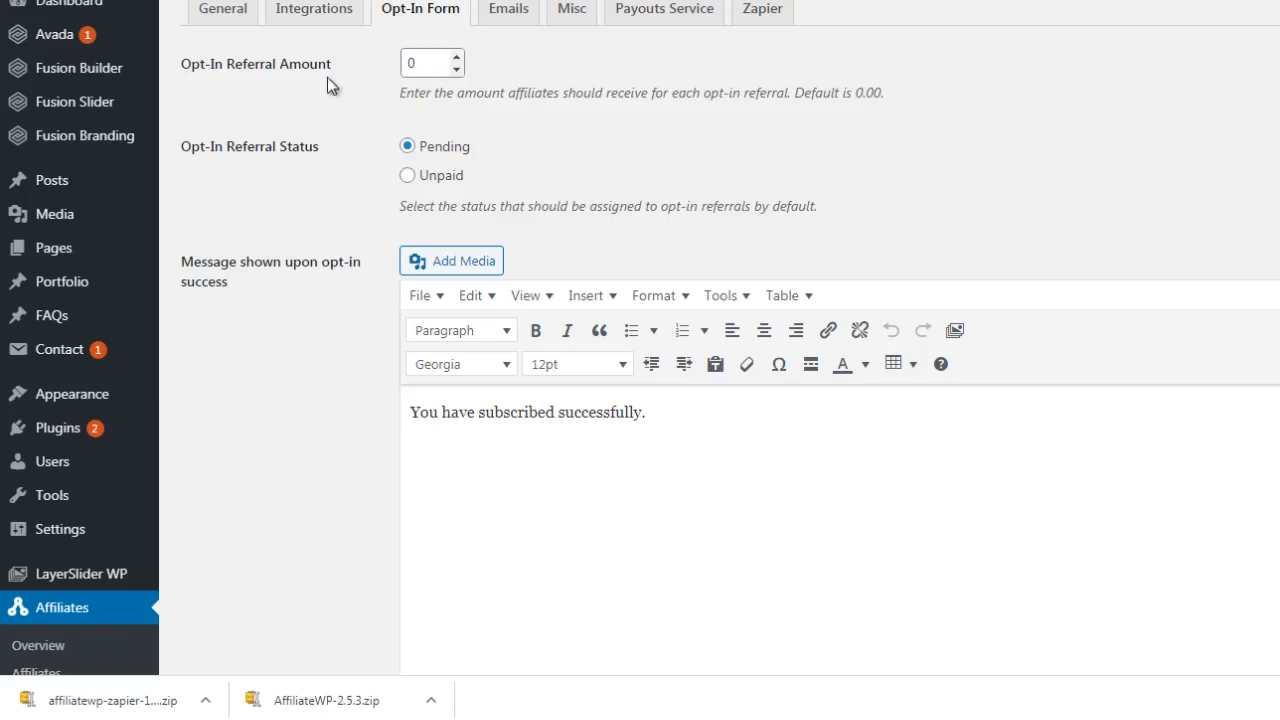
pyautogui.click(416, 66)
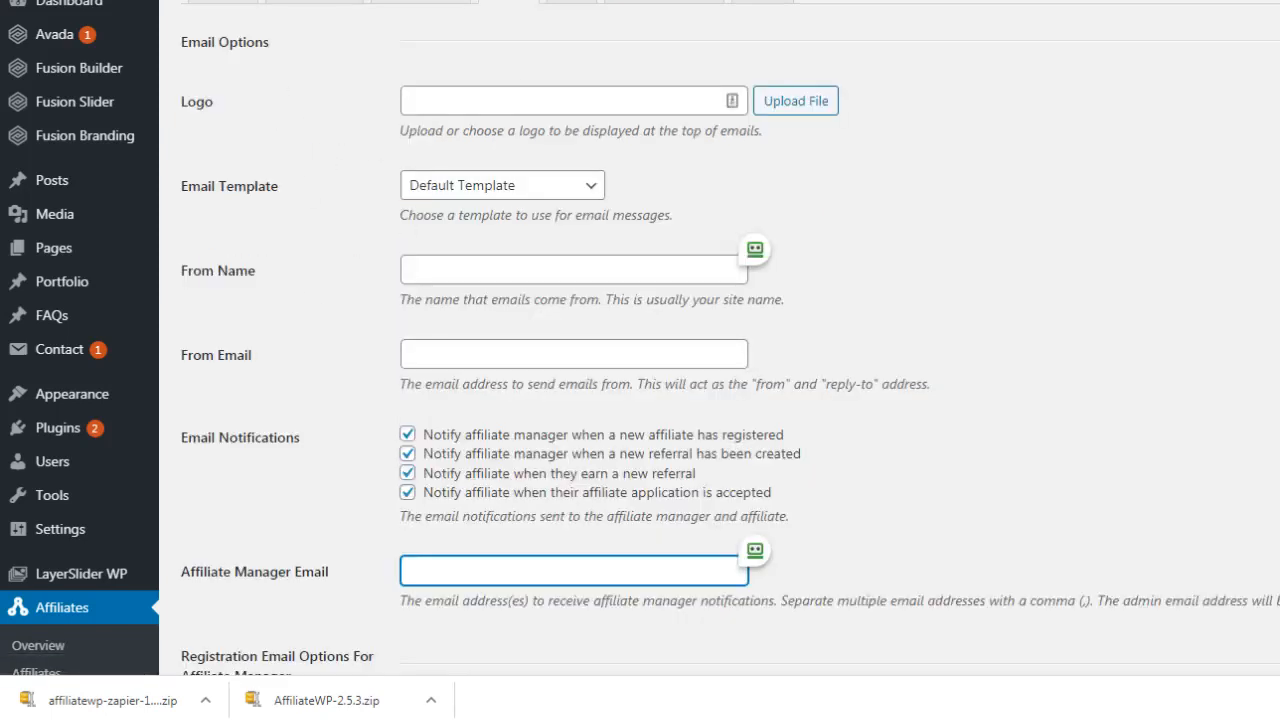
pyautogui.click(942, 46)
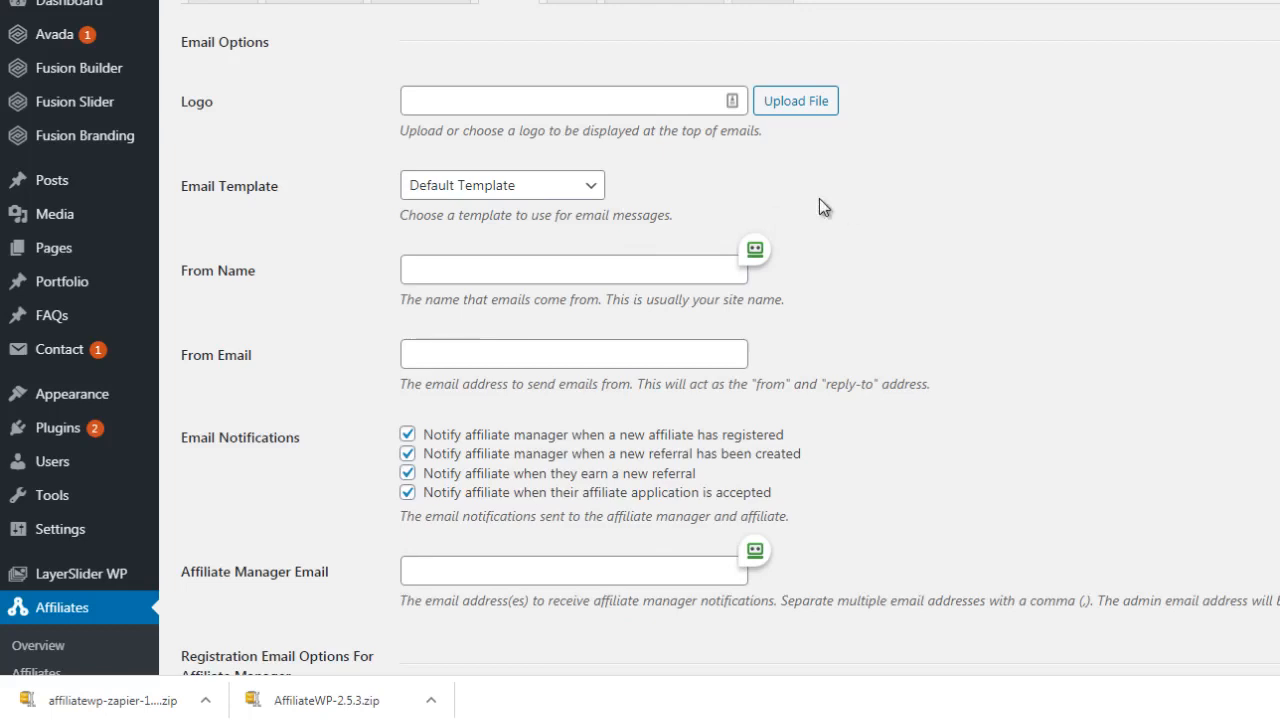
pyautogui.click(490, 188)
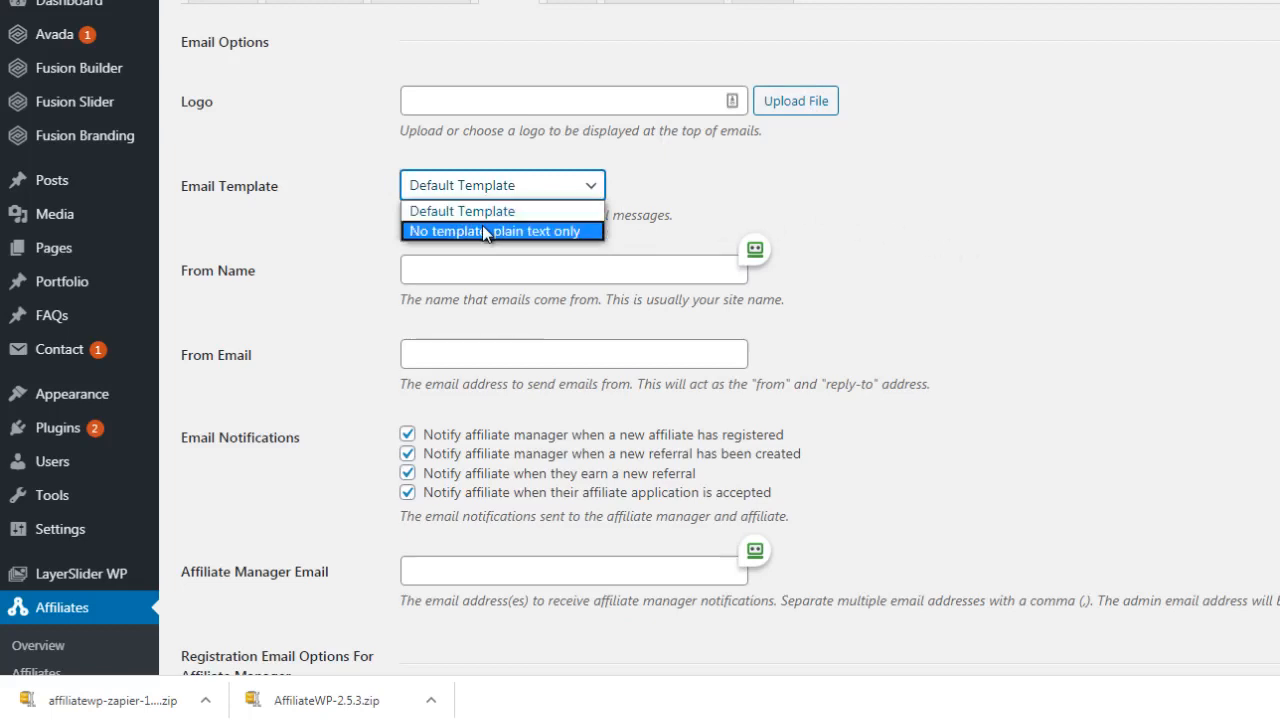
pyautogui.click(557, 217)
pyautogui.click(838, 198)
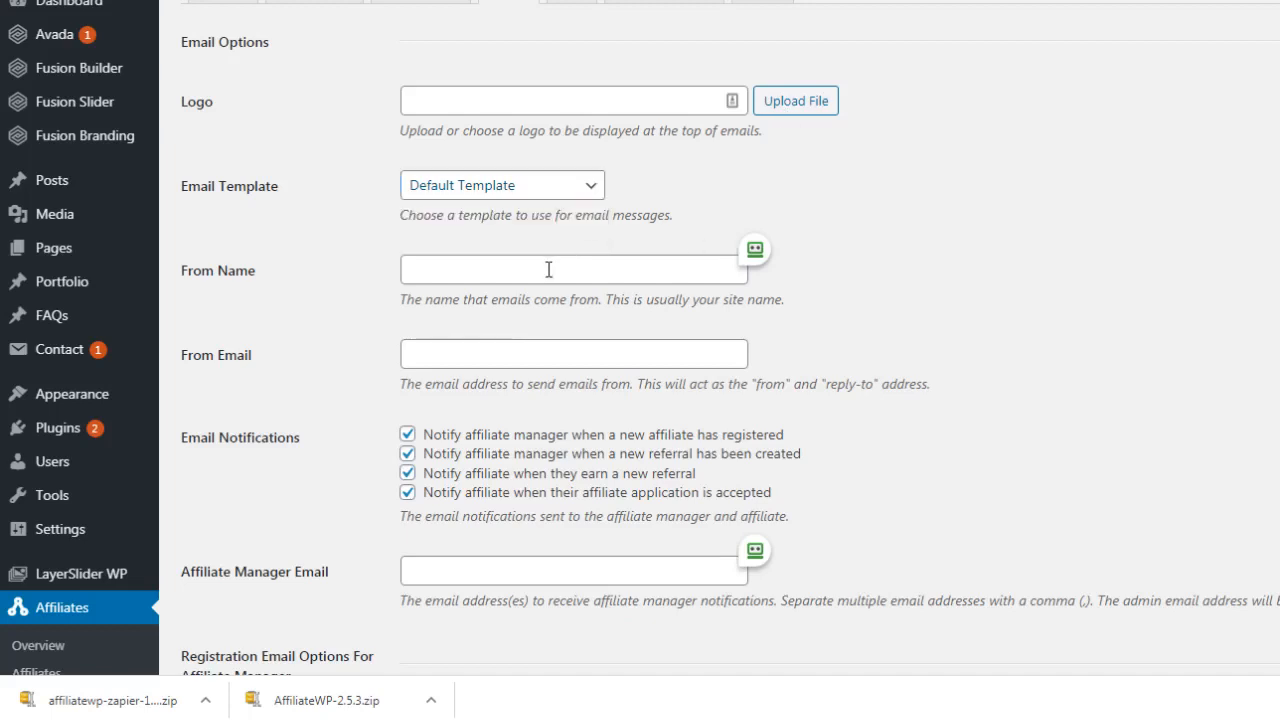
pyautogui.click(548, 269)
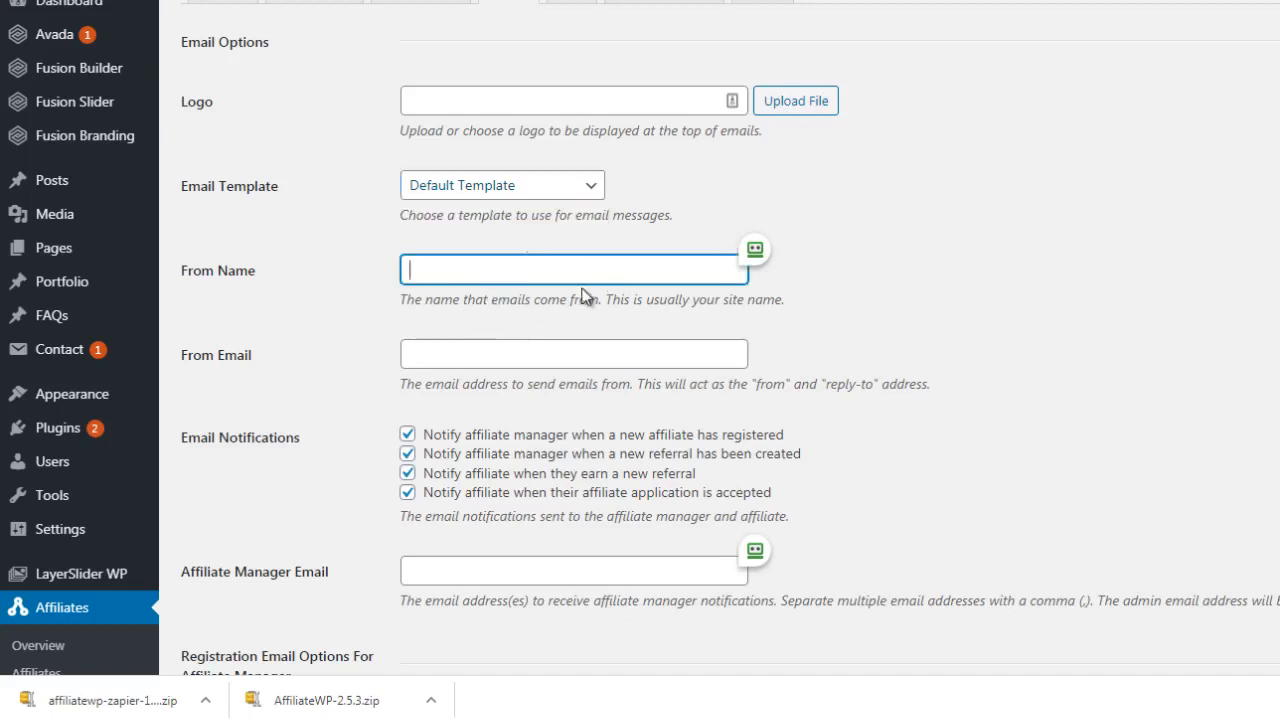
pyautogui.click(570, 355)
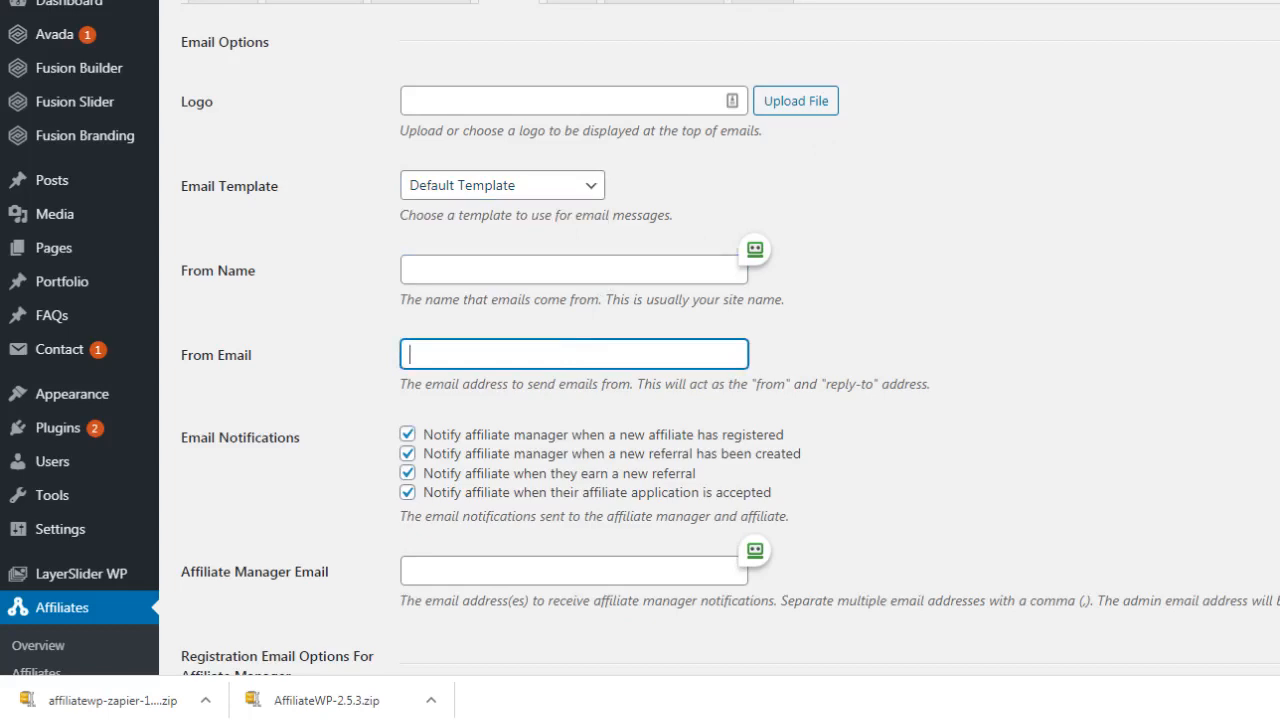
# - Examine the email notification options, the affiliate manager email field, and the registration and referral email templates
pyautogui.scroll(-2, 570, 355)
pyautogui.scroll(-1, 760, 208)
pyautogui.scroll(1, 760, 208)
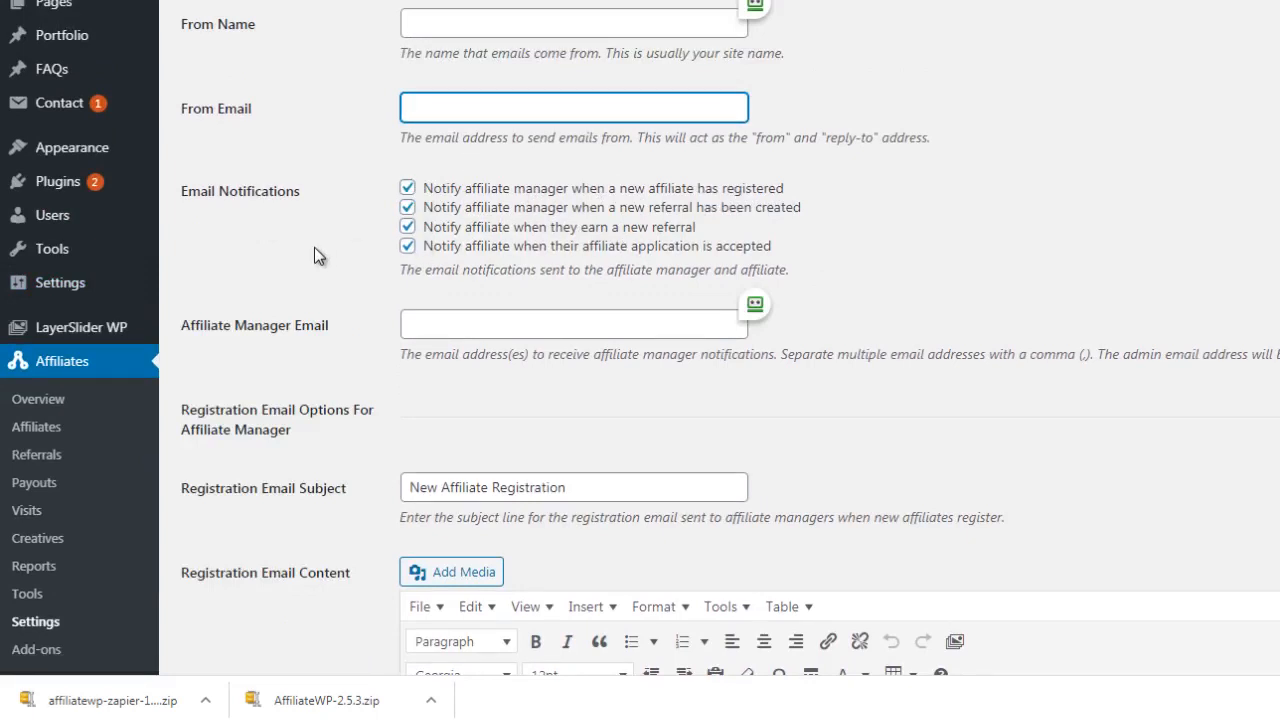
pyautogui.click(410, 318)
pyautogui.scroll(-5, 355, 428)
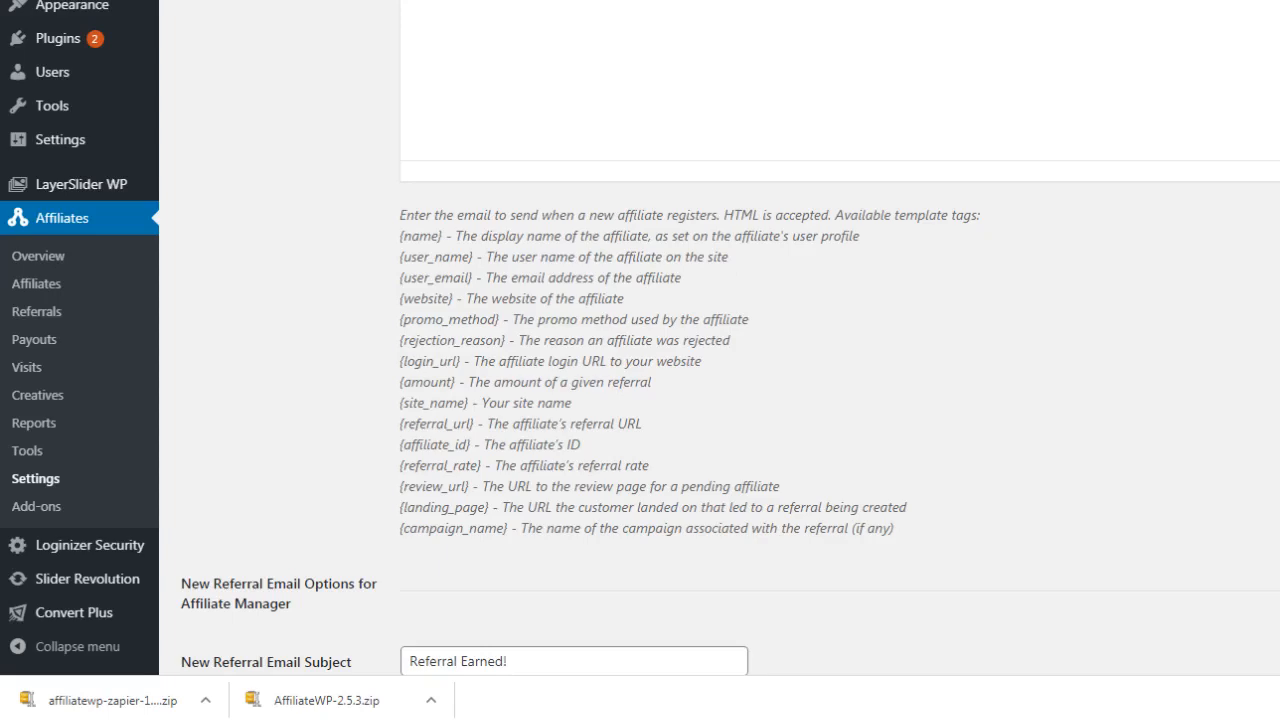
pyautogui.scroll(-7, 720, 400)
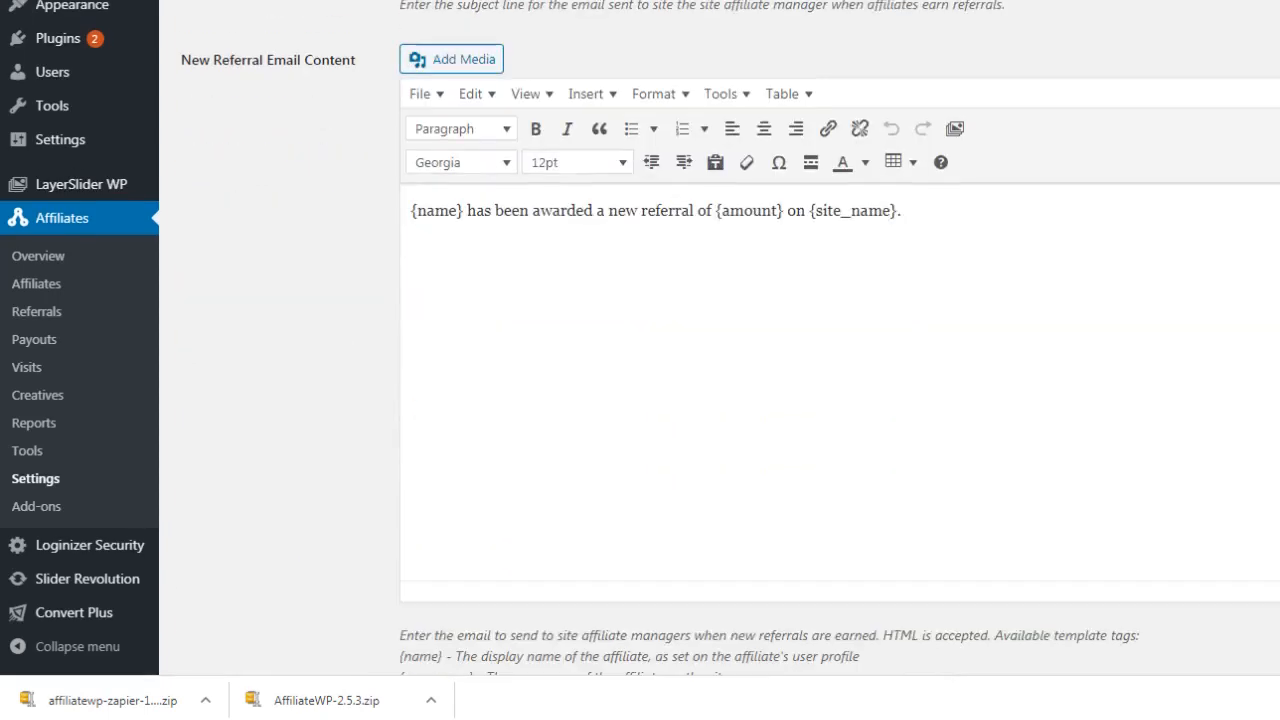
pyautogui.scroll(-8, 720, 400)
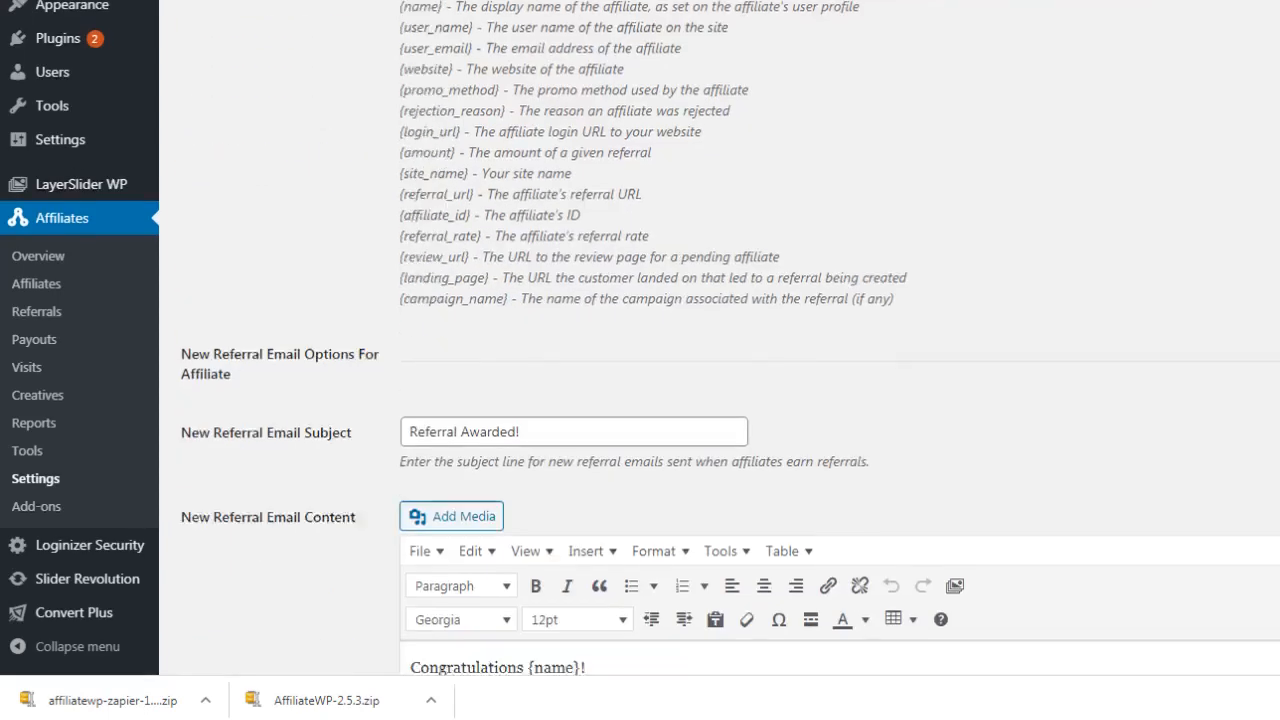
pyautogui.scroll(-8, 720, 400)
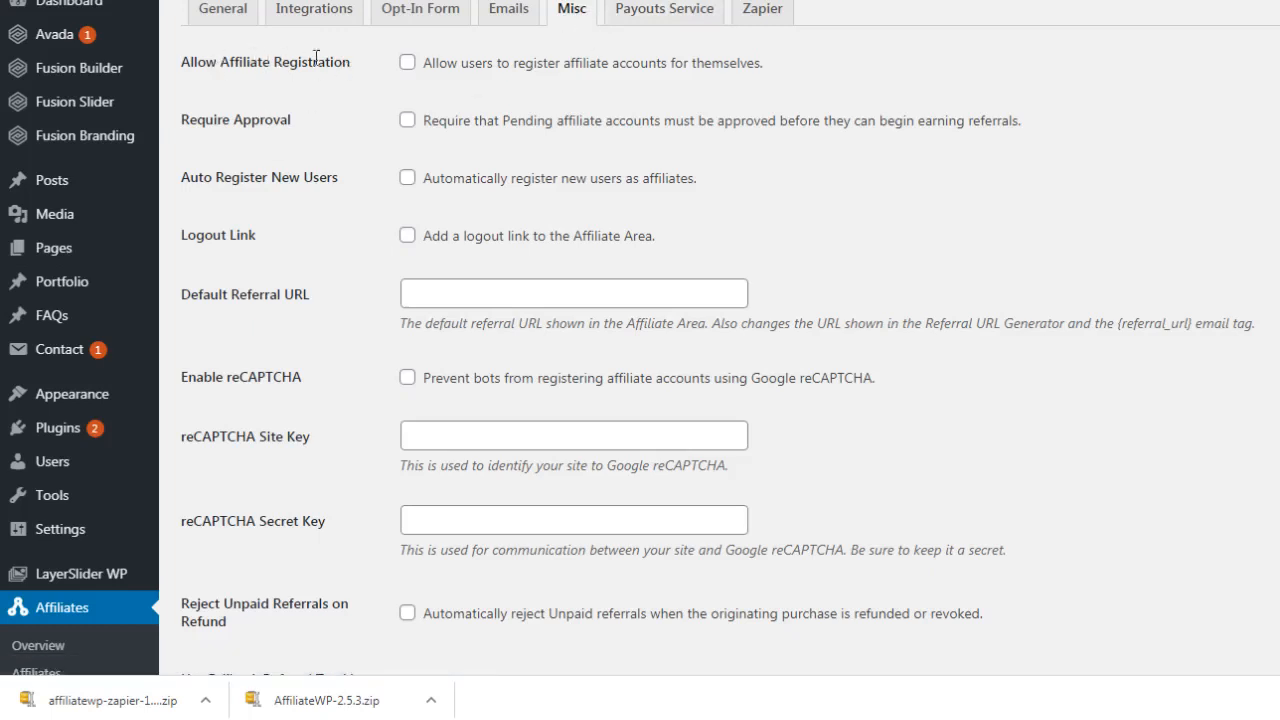
# - Allow users to register affiliate accounts and require approval of pending affiliates, leaving automatic registration of new users off
pyautogui.click(408, 63)
pyautogui.click(408, 121)
pyautogui.click(538, 74)
pyautogui.click(406, 180)
pyautogui.click(407, 180)
# - Add a logout link to the Affiliate Area and go through the remaining miscellaneous options
pyautogui.scroll(-1, 1205, 227)
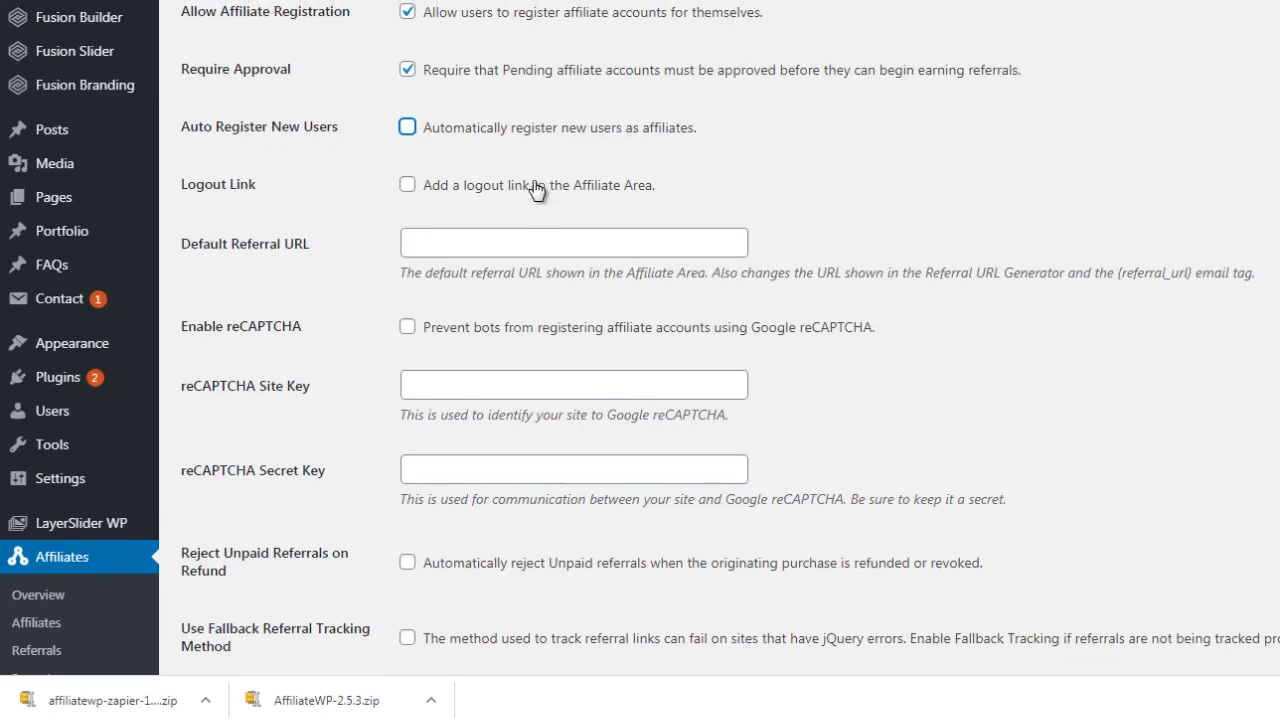
pyautogui.click(408, 186)
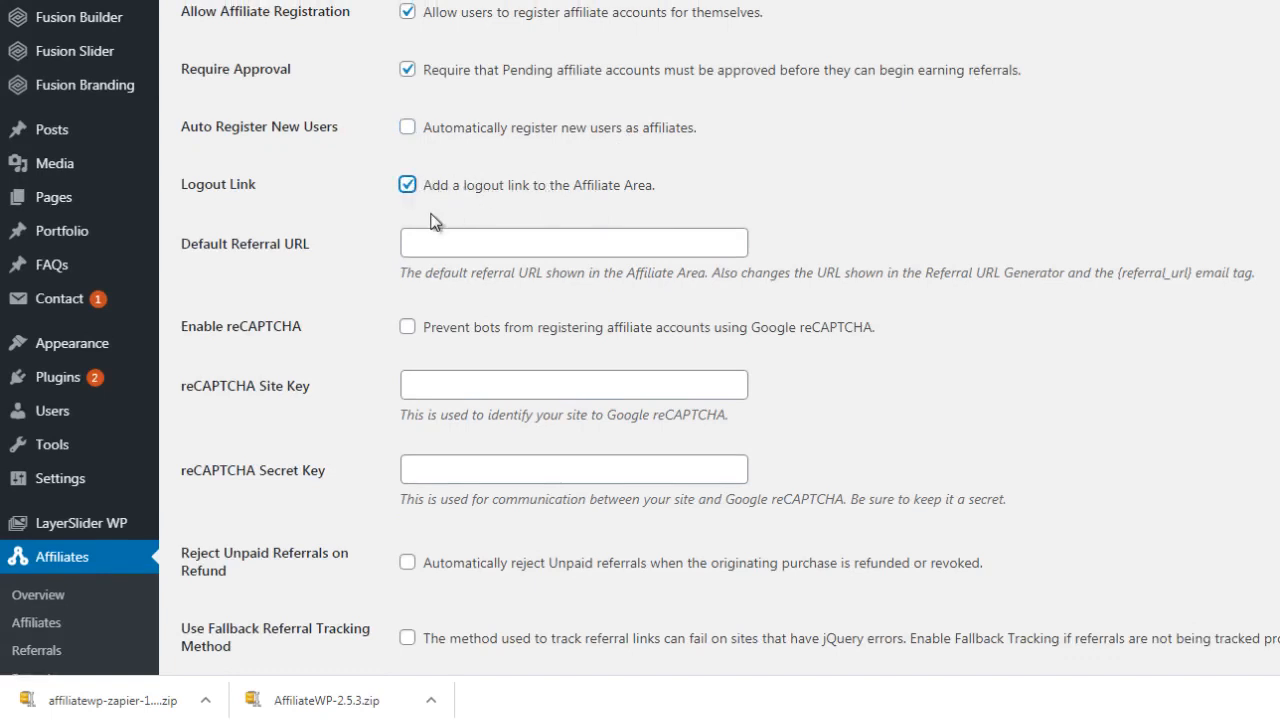
pyautogui.click(408, 243)
pyautogui.click(407, 185)
pyautogui.scroll(-5, 938, 408)
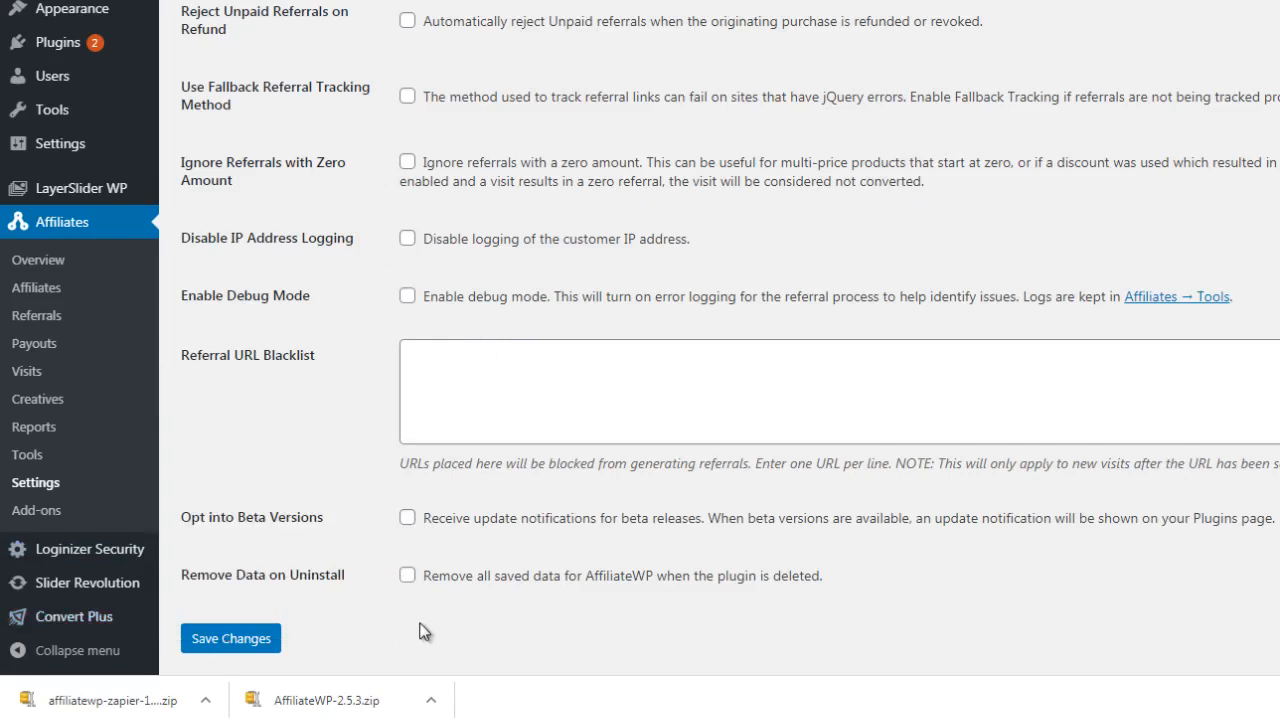
# - Save the miscellaneous settings and read the description in the Payouts Service settings
pyautogui.click(240, 640)
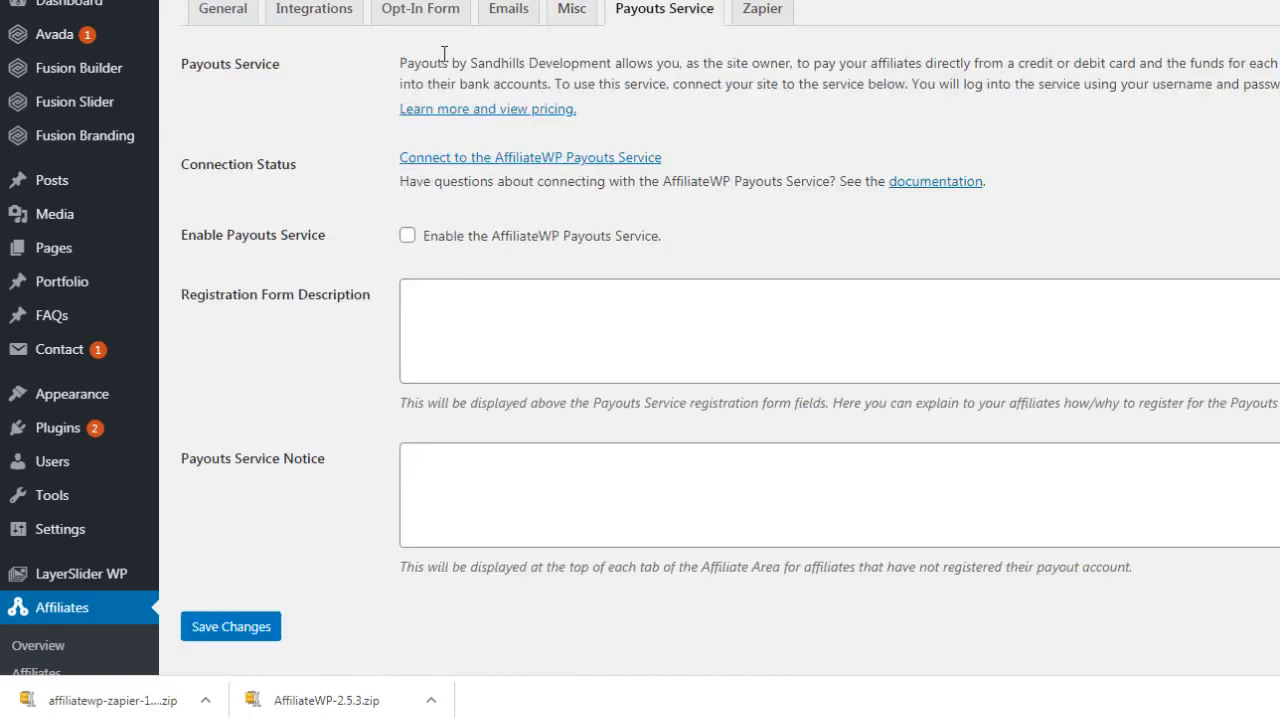
pyautogui.moveTo(456, 63); pyautogui.dragTo(650, 63)
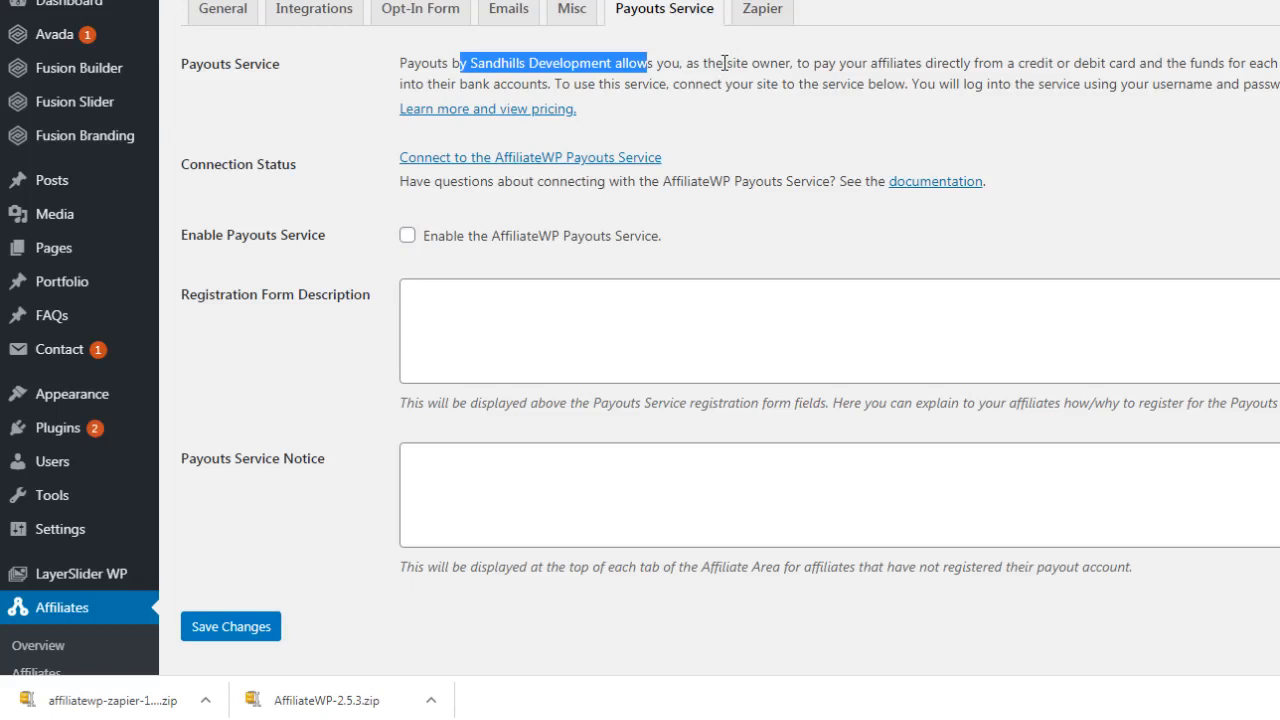
pyautogui.moveTo(706, 63); pyautogui.dragTo(1279, 63)
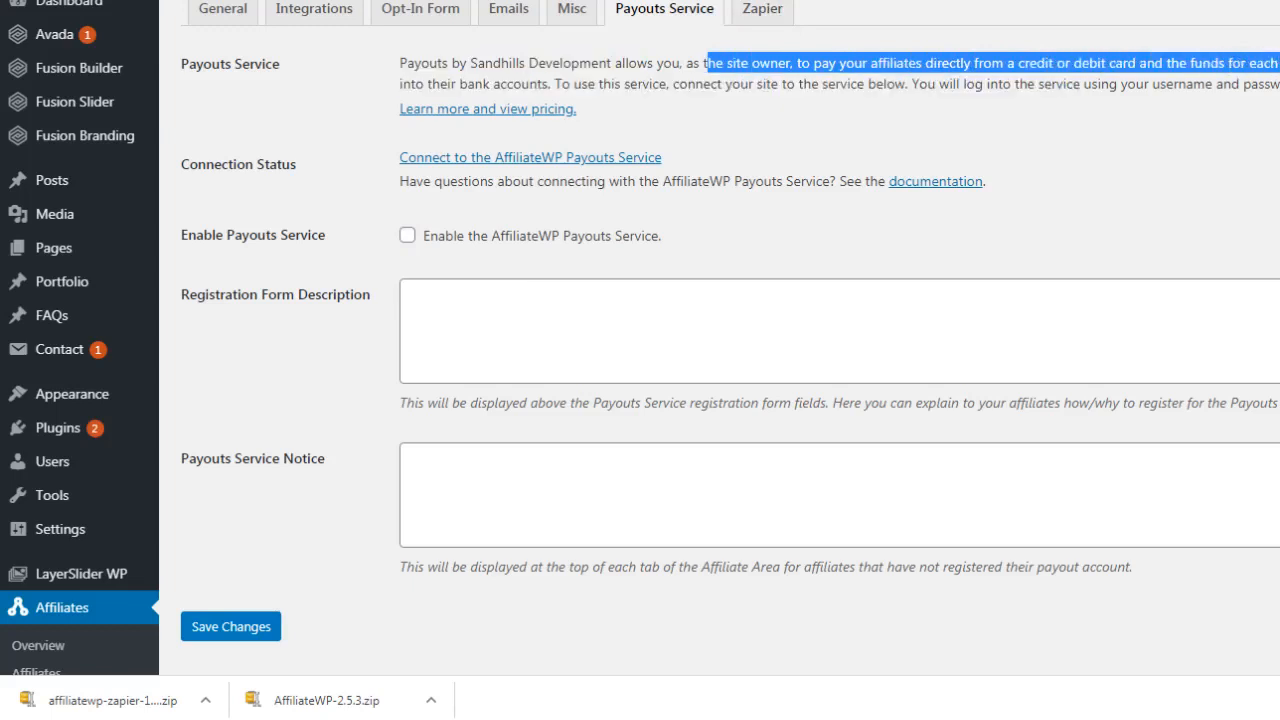
pyautogui.click(367, 93)
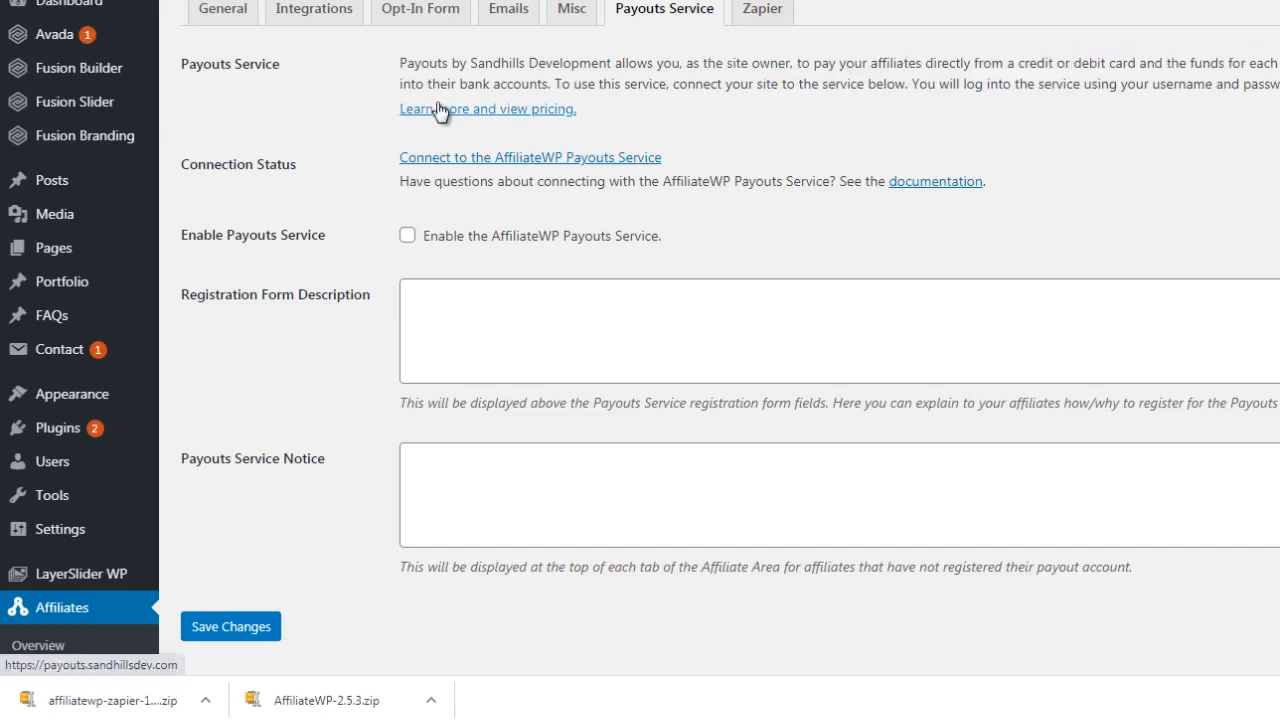
# - Open the Payouts Service information page separately from the settings and go to its detailed pricing
pyautogui.rightClick(490, 110)
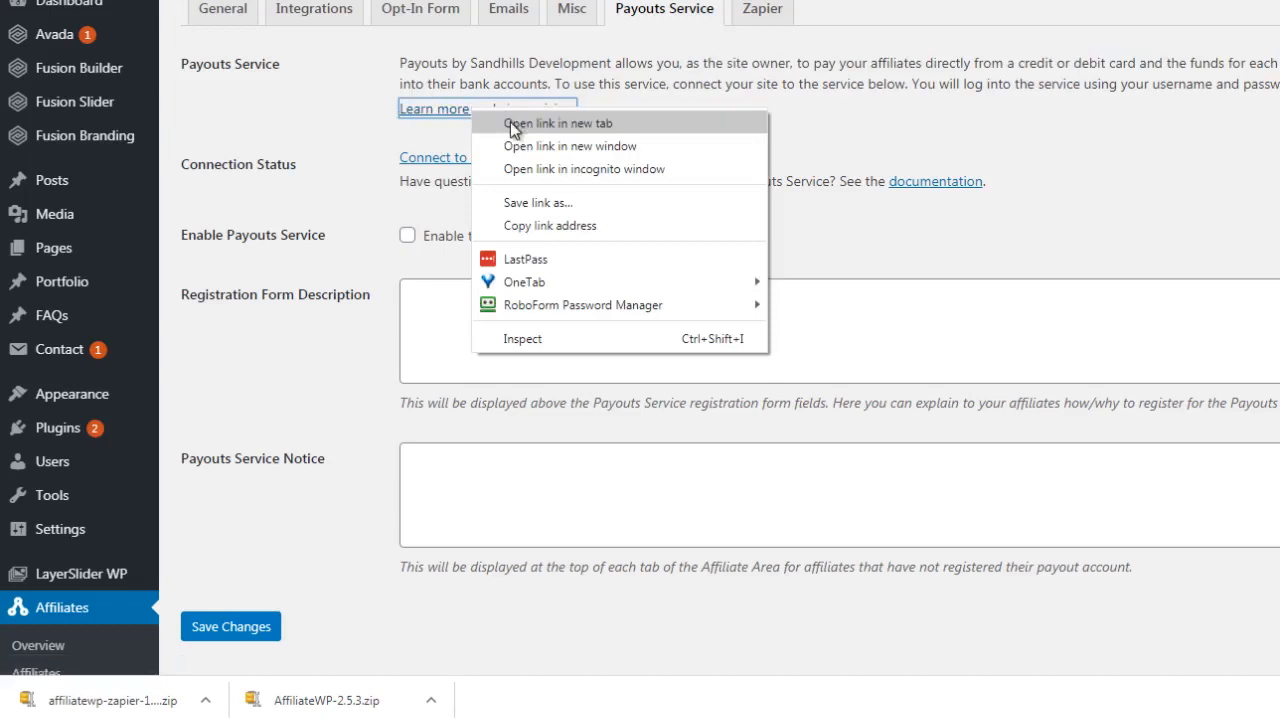
pyautogui.click(510, 121)
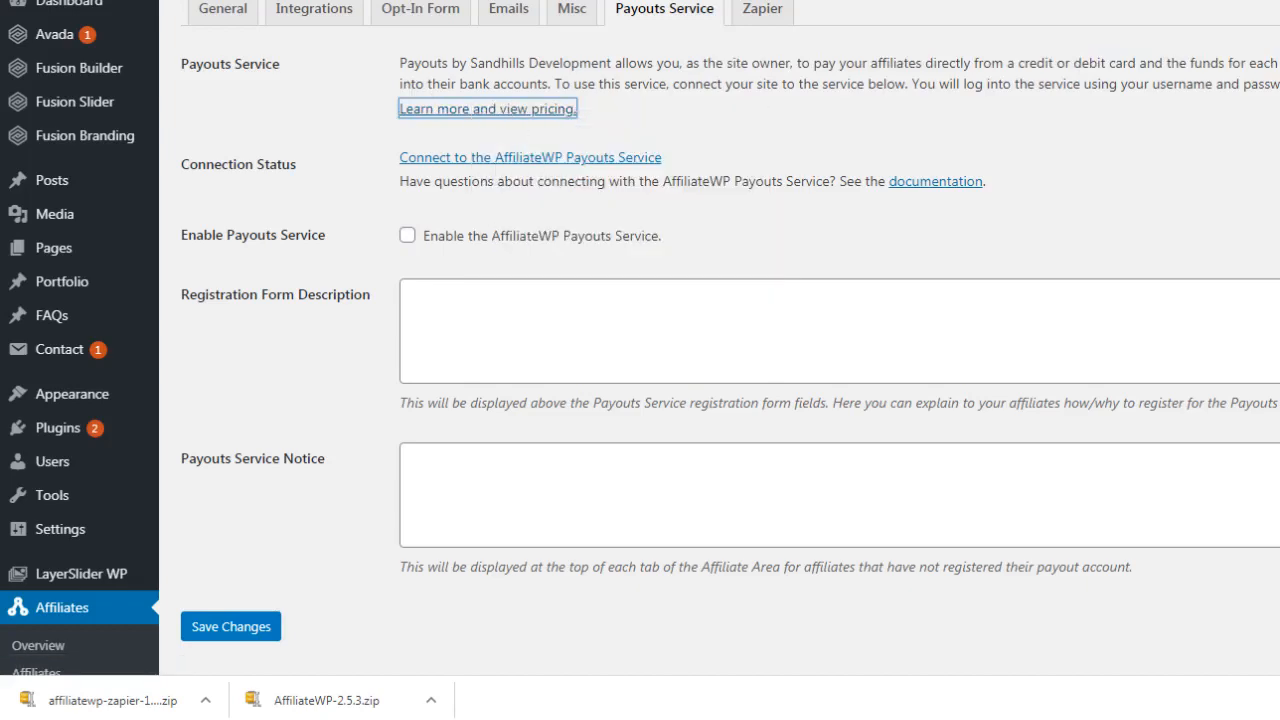
pyautogui.hotkey('ctrl', 'Tab')
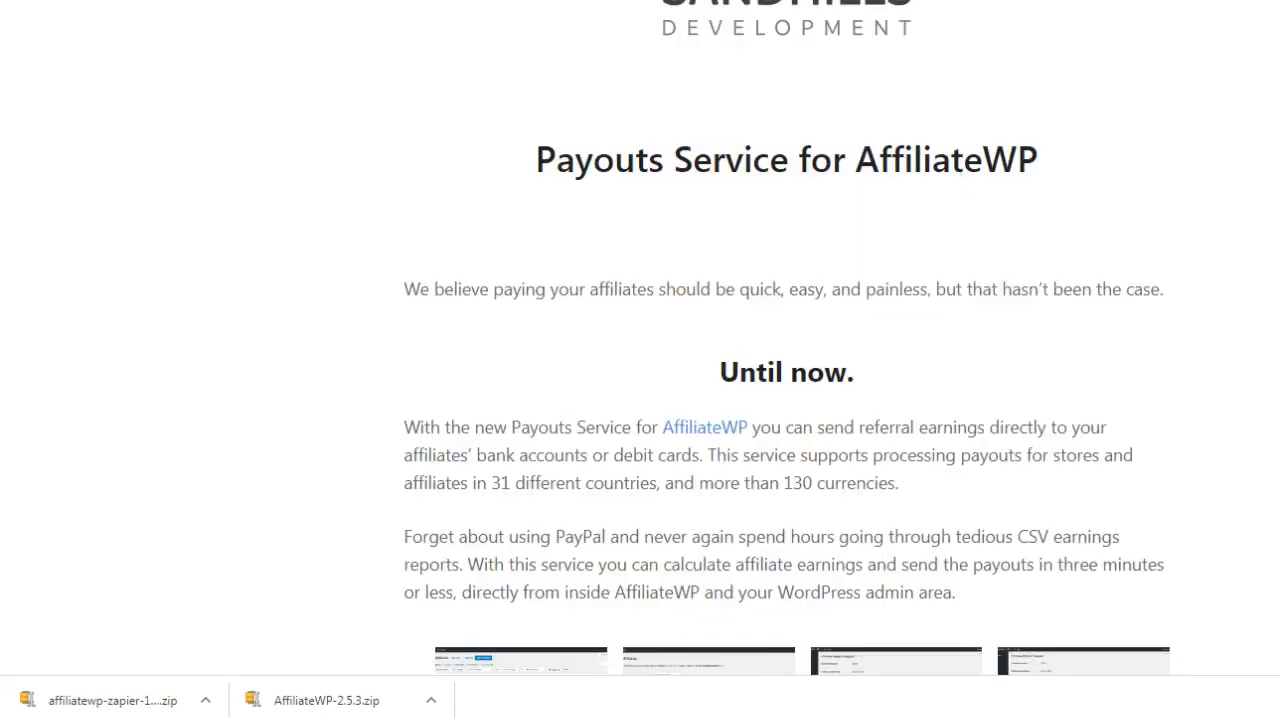
pyautogui.scroll(-15, 787, 360)
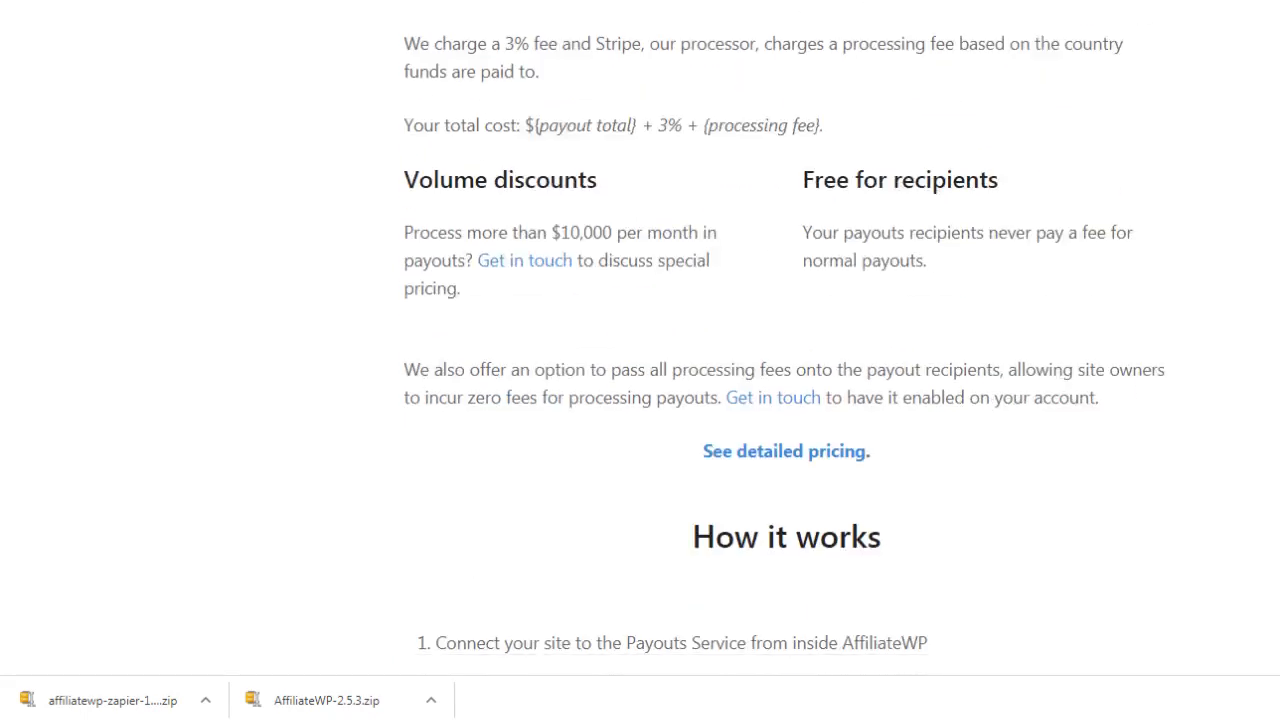
pyautogui.scroll(-4, 787, 360)
pyautogui.scroll(4, 787, 360)
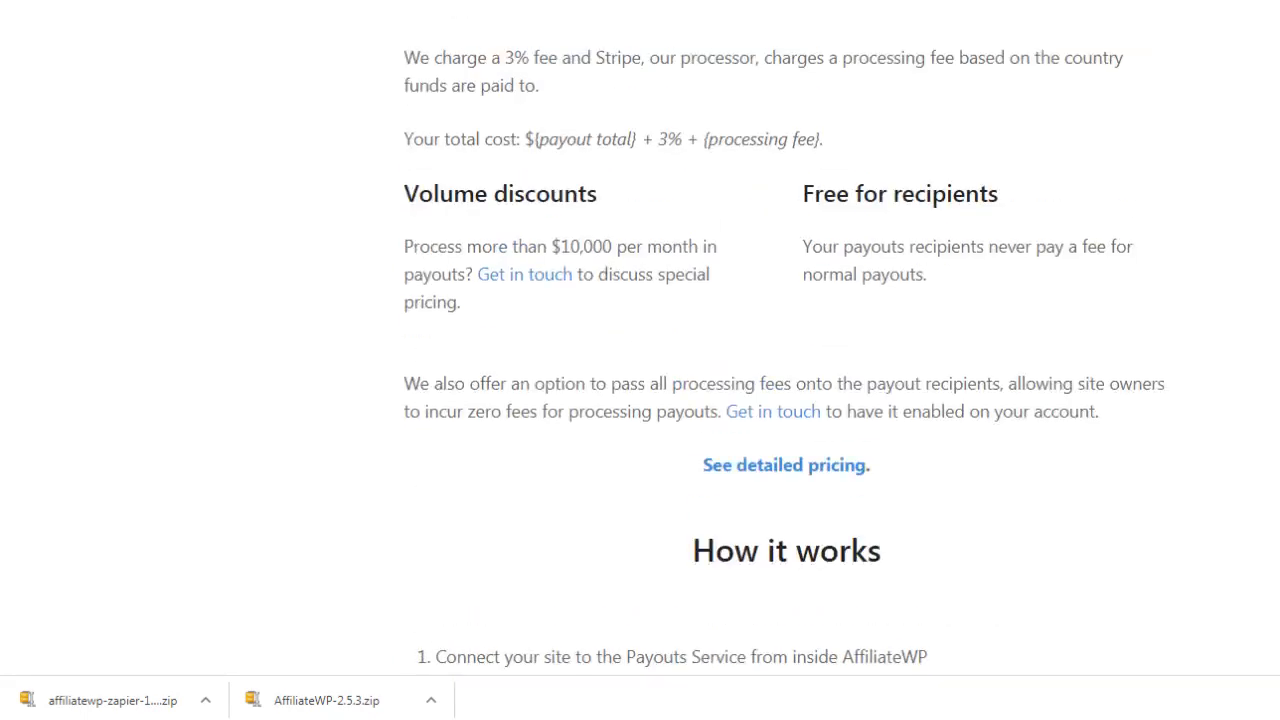
pyautogui.click(791, 467)
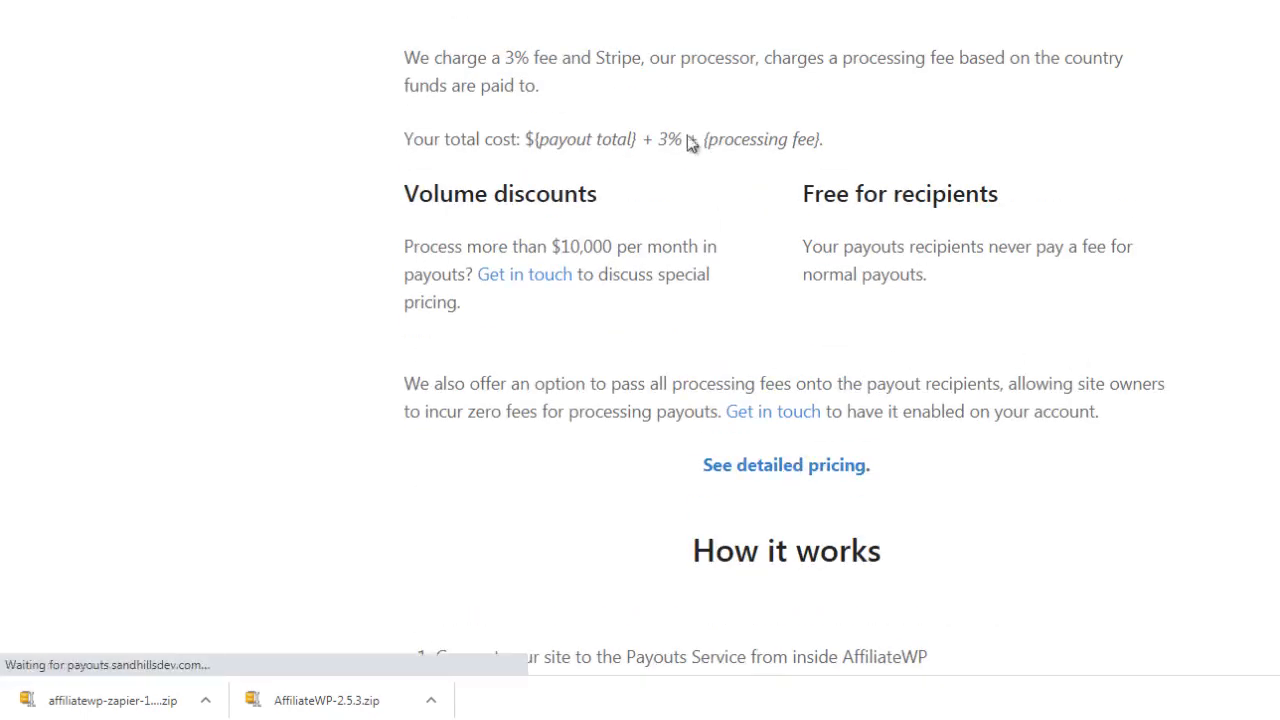
pyautogui.scroll(-3, 690, 143)
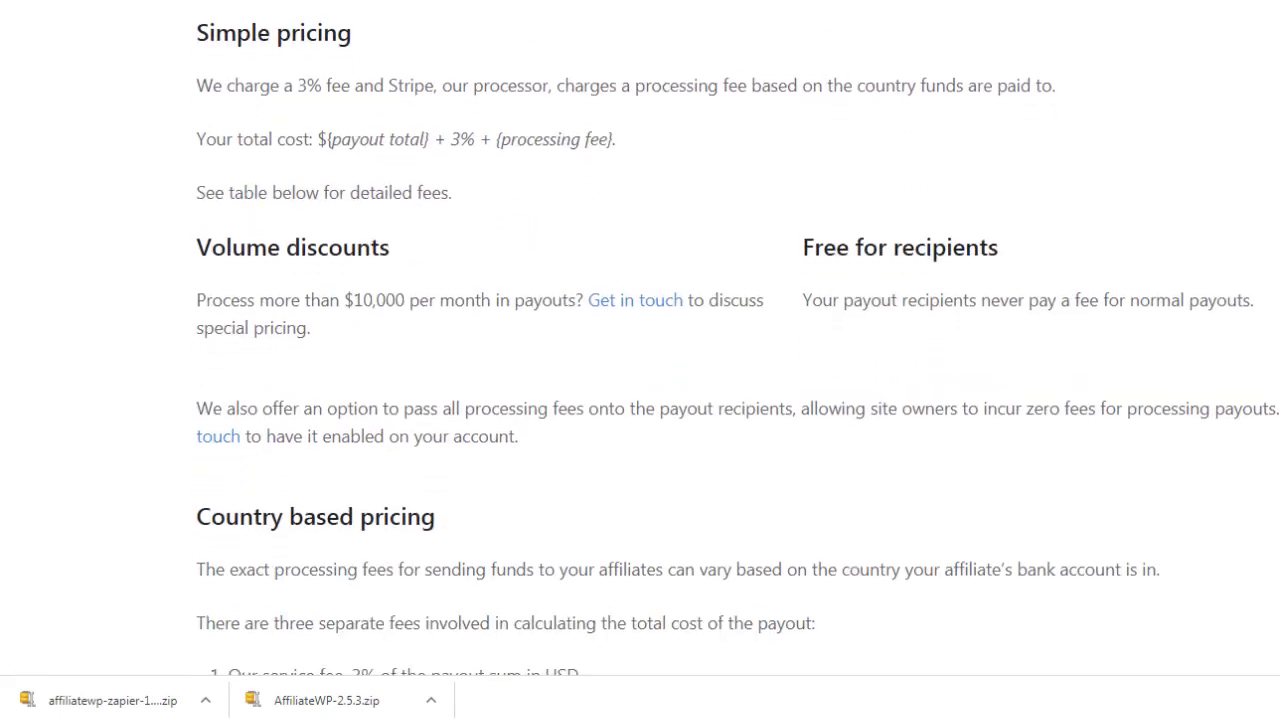
# - Examine the service fee, volume discount terms and country-based fee table, and close the pricing page
pyautogui.moveTo(297, 86); pyautogui.dragTo(391, 90)
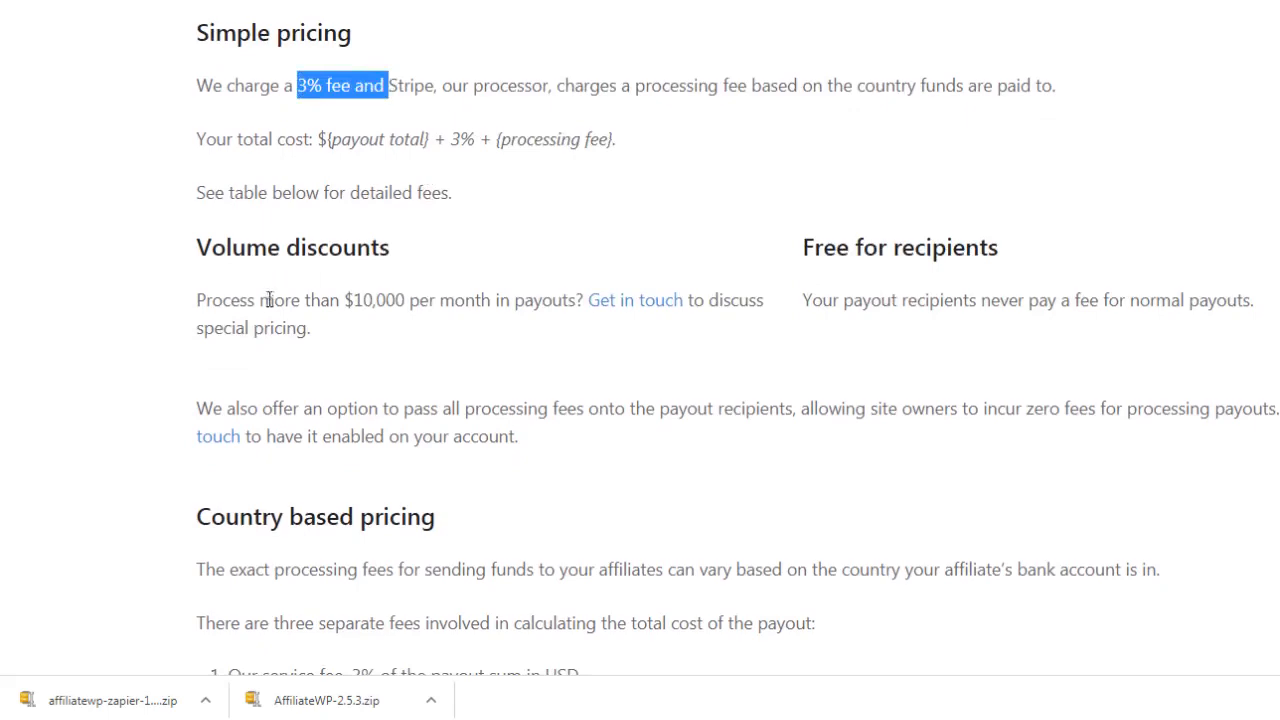
pyautogui.moveTo(270, 300); pyautogui.dragTo(486, 296)
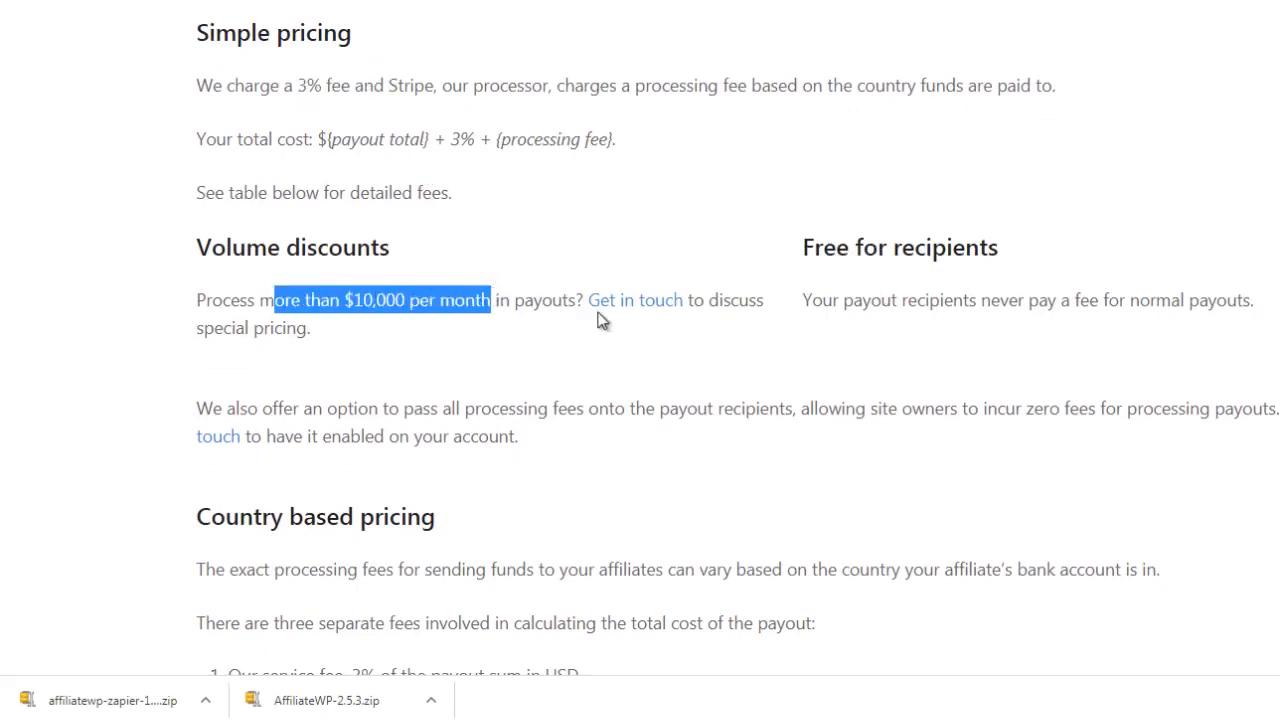
pyautogui.scroll(-5, 605, 320)
pyautogui.scroll(-2, 738, 336)
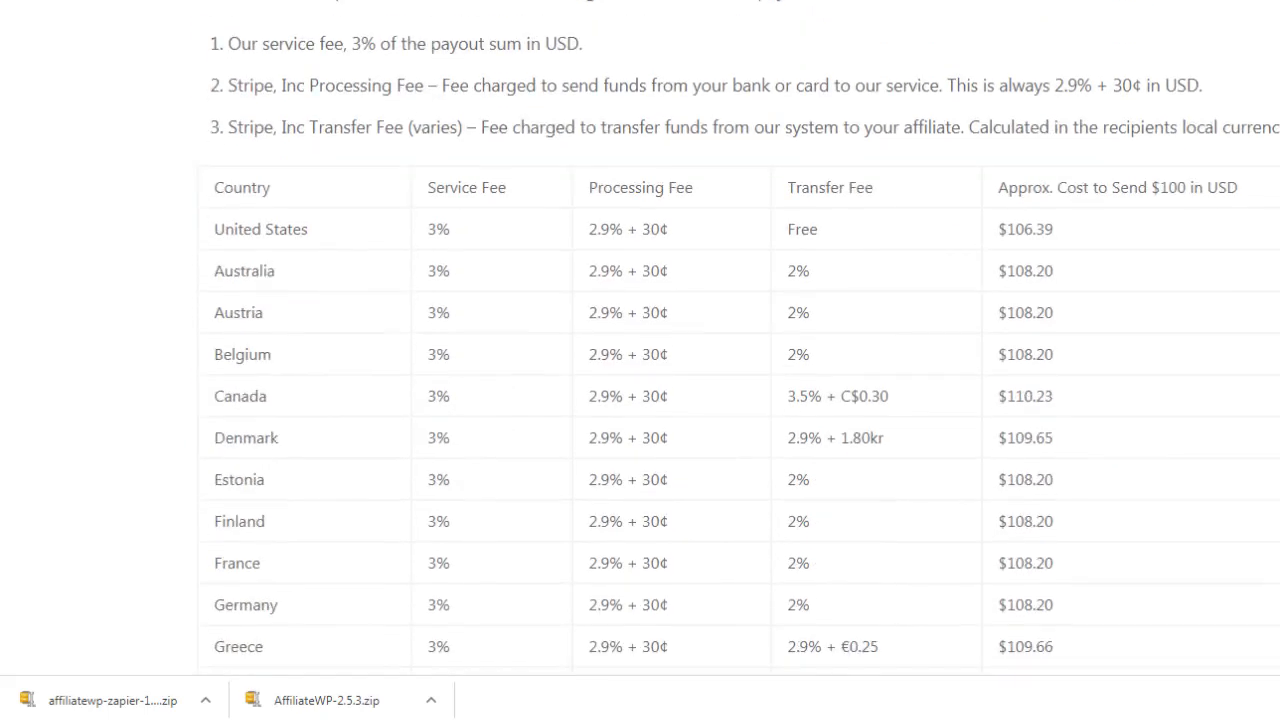
pyautogui.scroll(9, 686, 205)
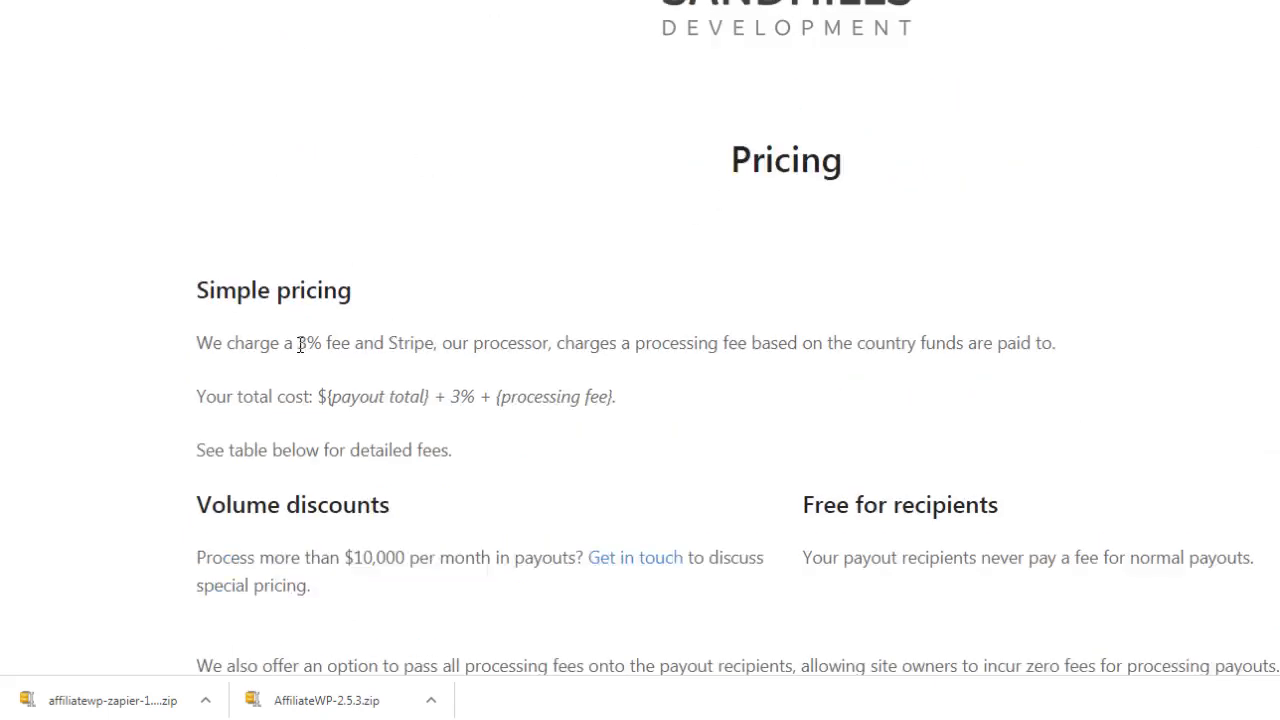
pyautogui.moveTo(298, 344); pyautogui.dragTo(360, 340)
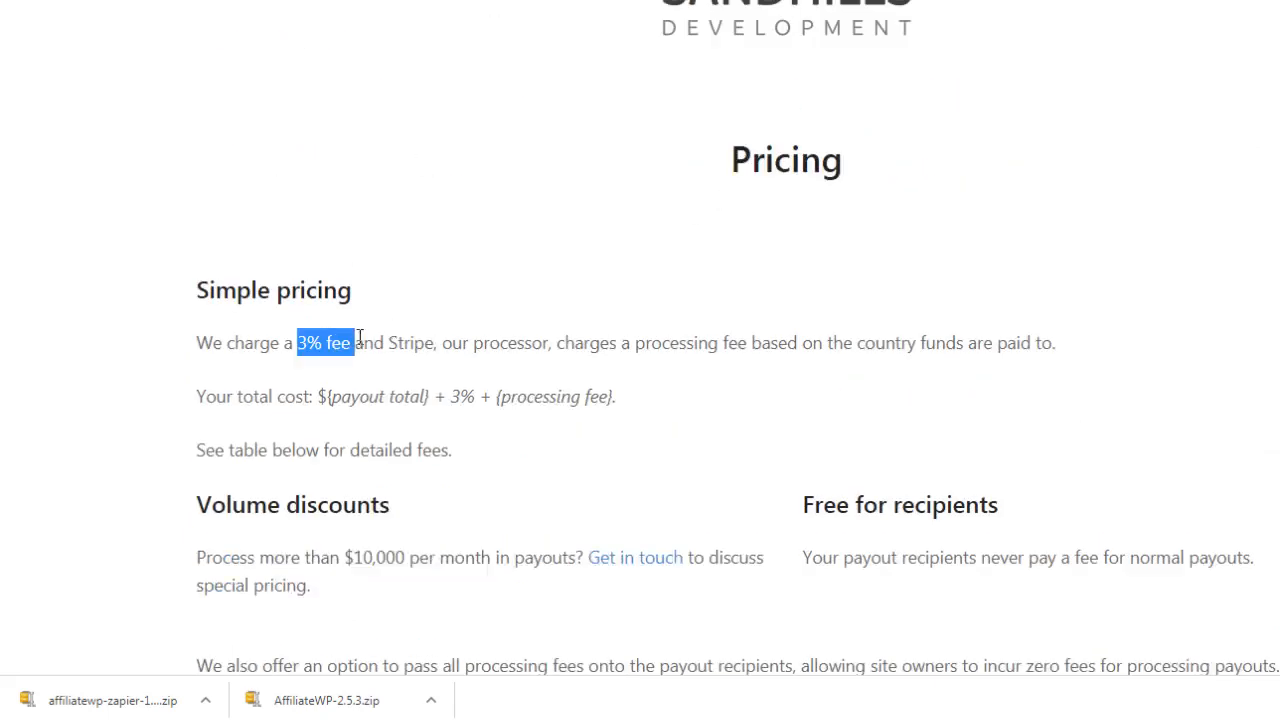
pyautogui.click(362, 340)
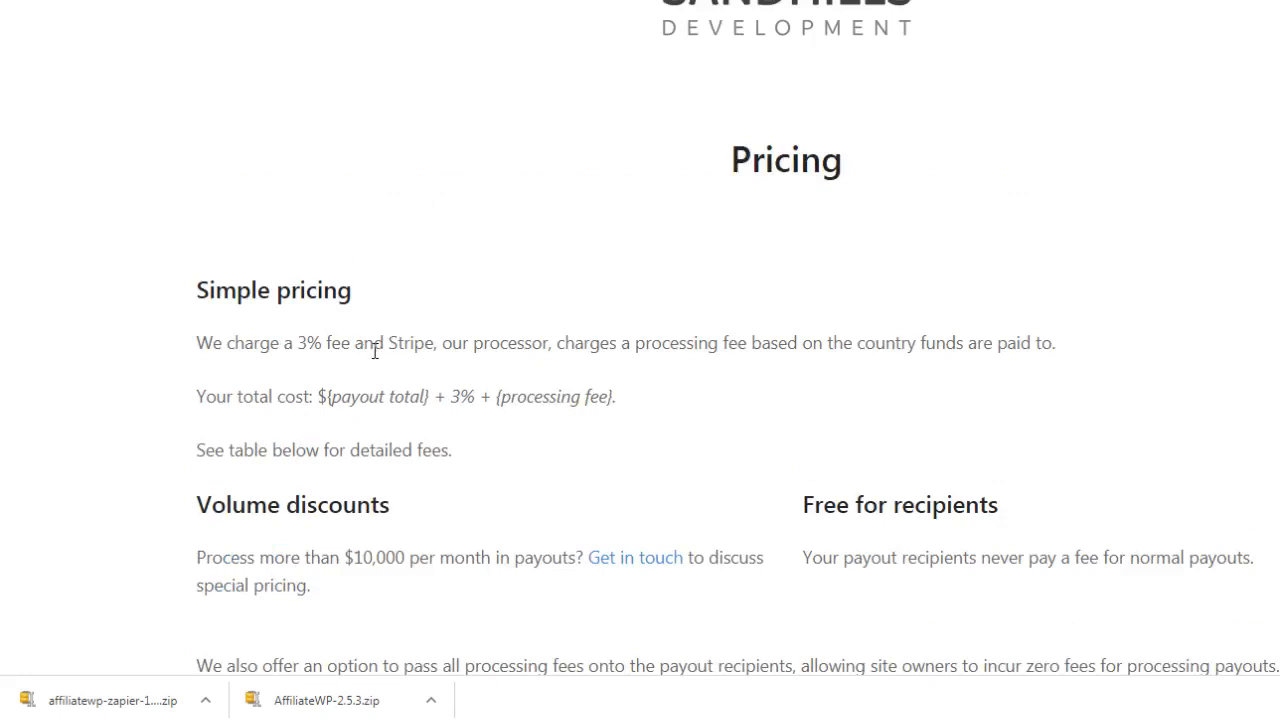
pyautogui.moveTo(389, 341); pyautogui.dragTo(401, 343)
pyautogui.click(399, 343)
pyautogui.moveTo(306, 343); pyautogui.dragTo(297, 343)
pyautogui.hotkey('ctrl', 'w')
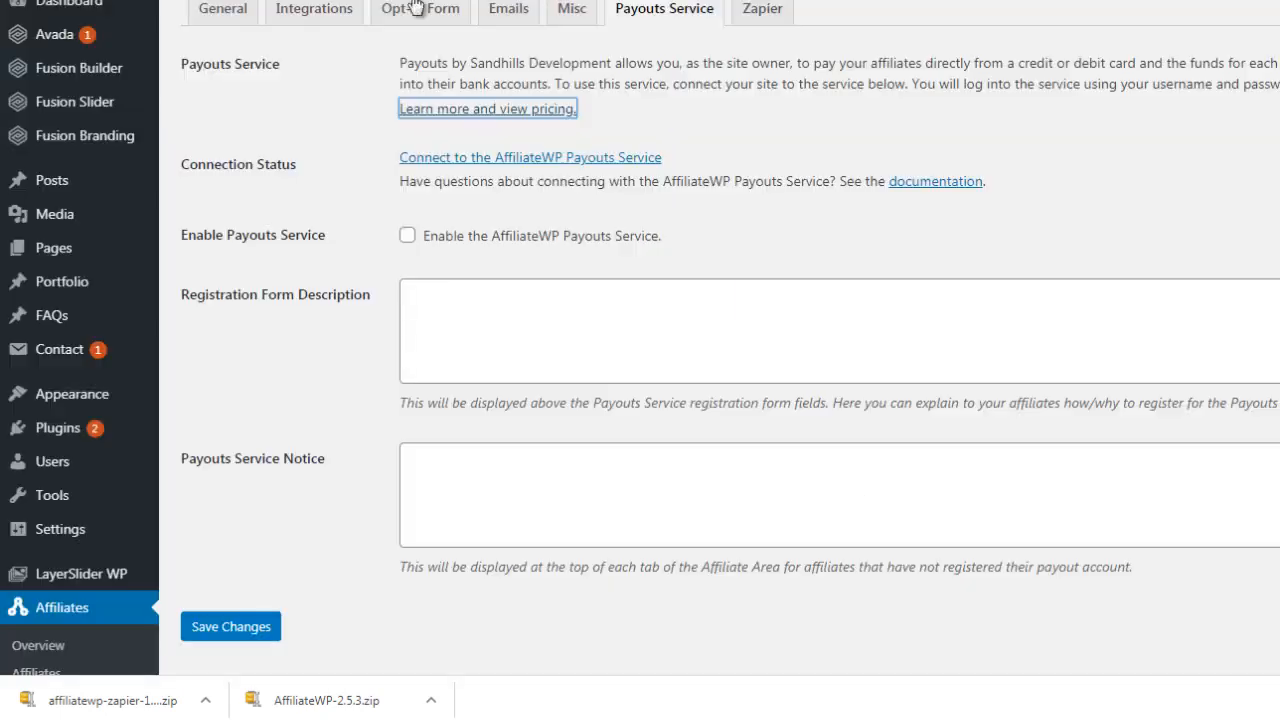
# - View the login page for connecting the site to the AffiliateWP Payouts Service, and return to the plugin settings
pyautogui.click(353, 177)
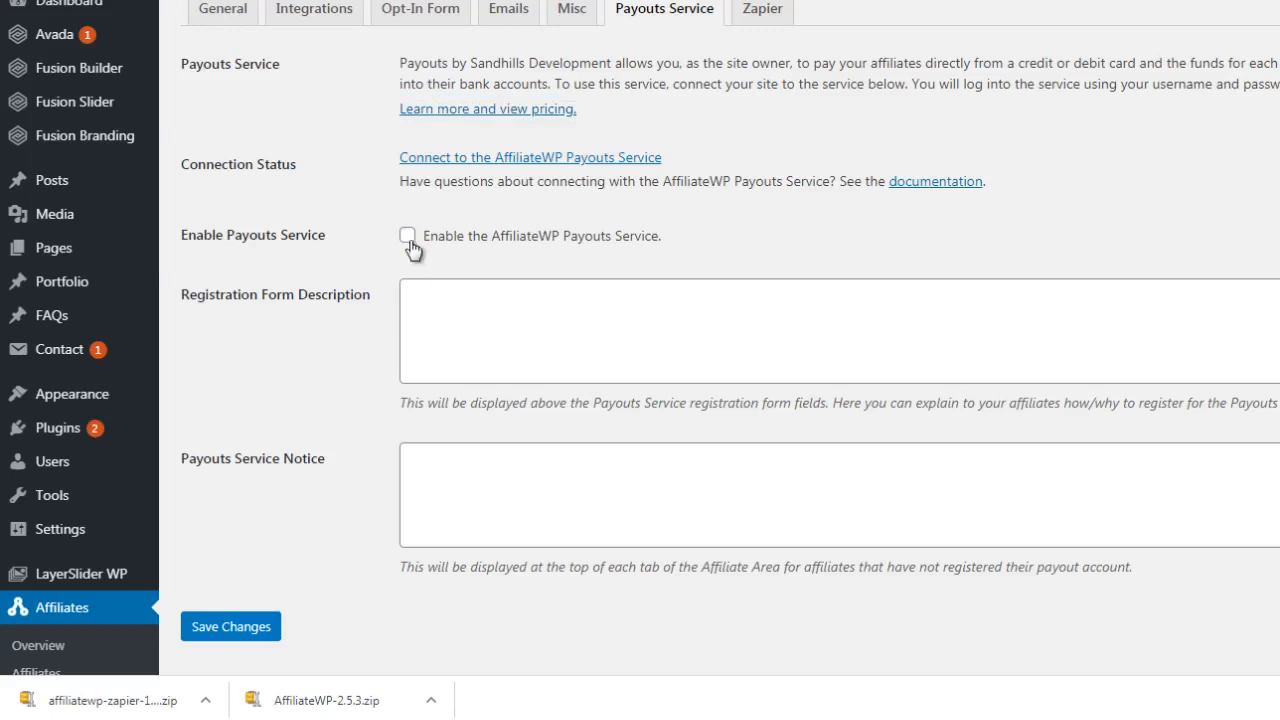
pyautogui.rightClick(446, 166)
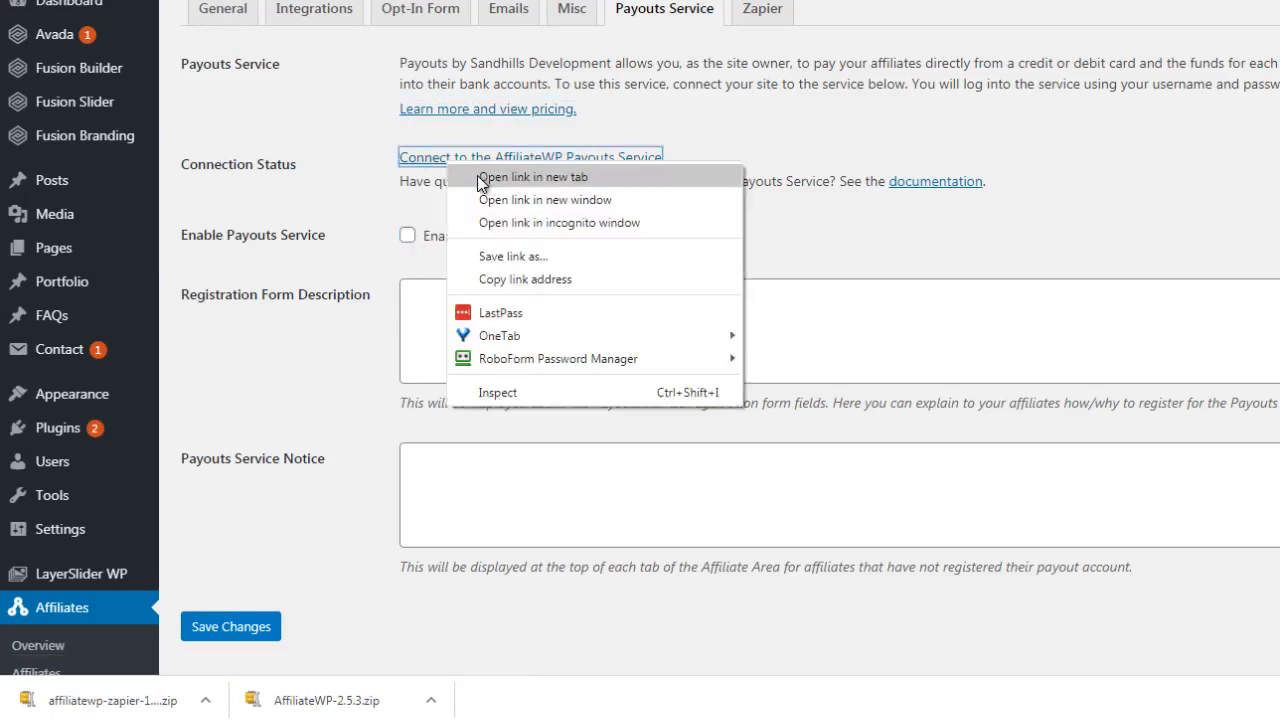
pyautogui.click(480, 177)
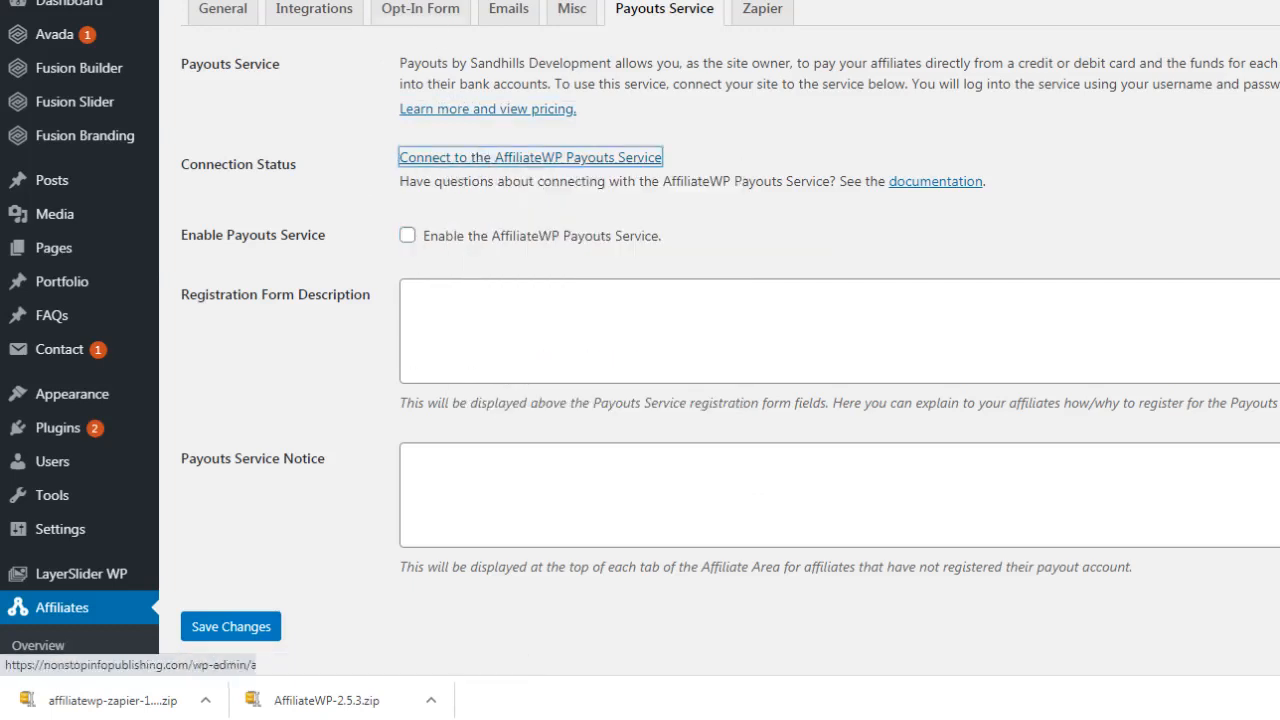
pyautogui.hotkey('ctrl', 'Tab')
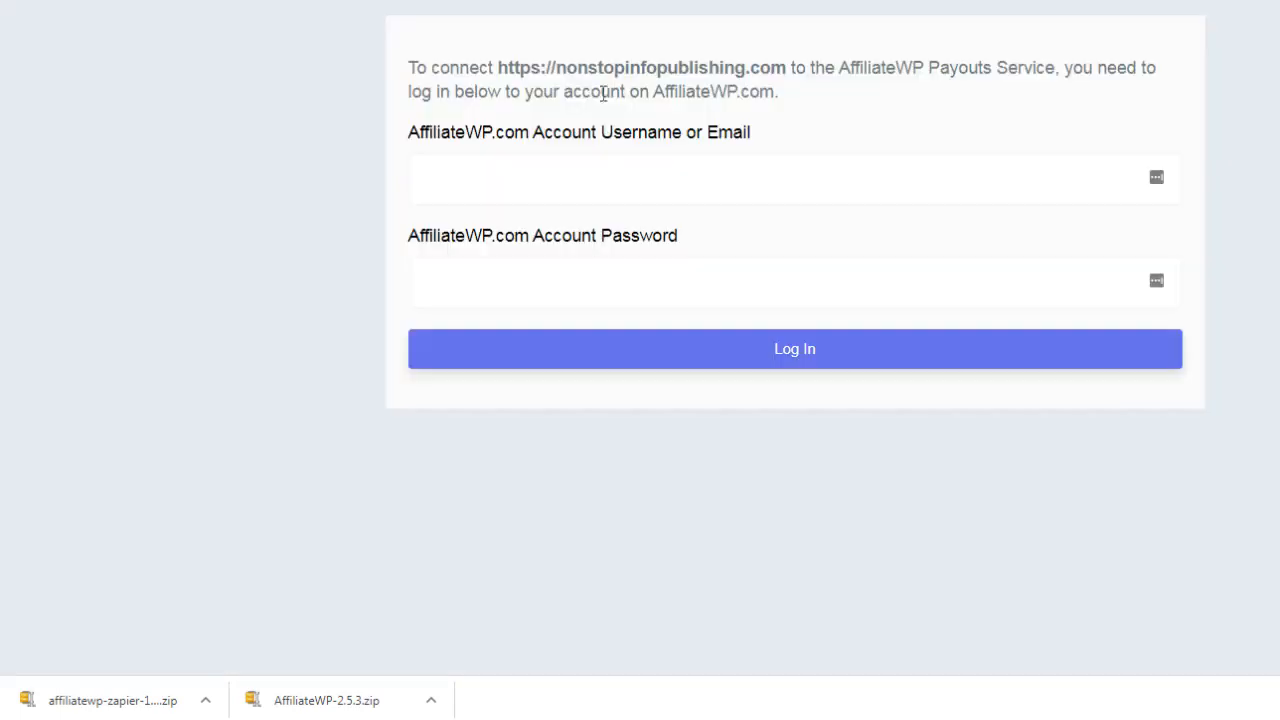
pyautogui.hotkey('ctrl', 'shift', 'Tab')
# - Enable Zapier with the affiliate, referral, creative, visit and payout triggers, and save the settings
pyautogui.click(762, 9)
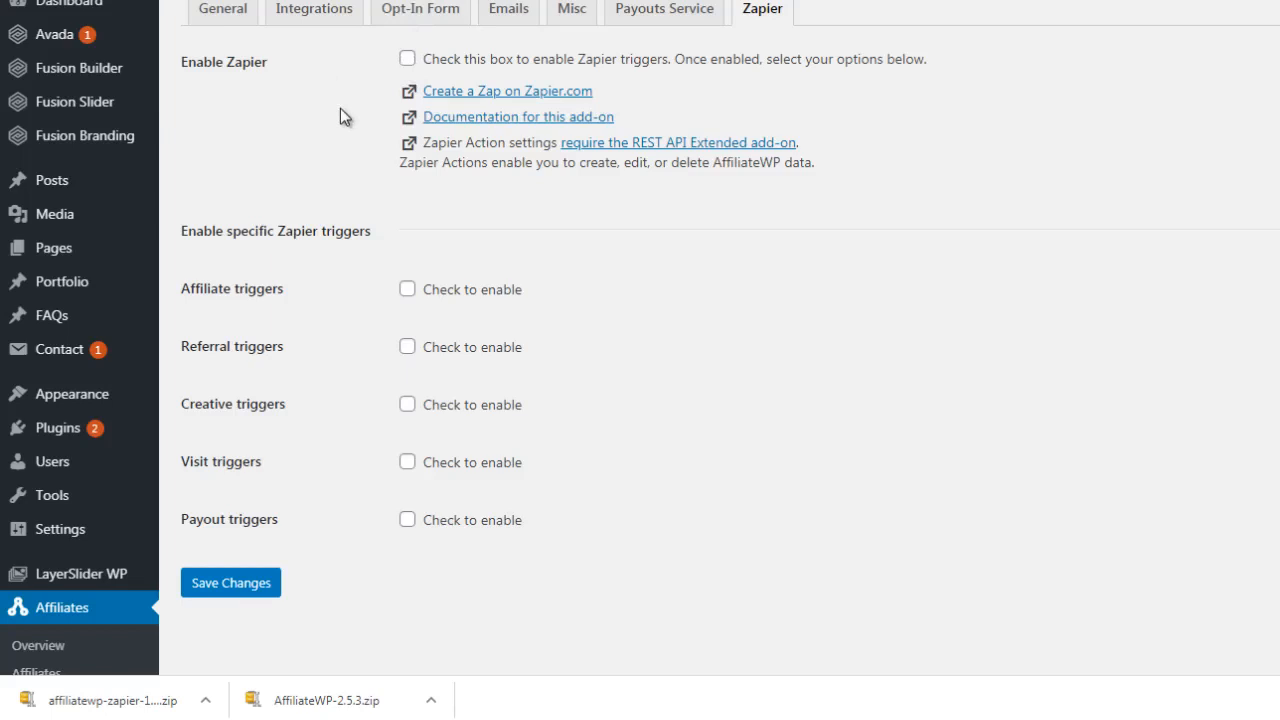
pyautogui.click(407, 62)
pyautogui.click(406, 293)
pyautogui.click(408, 350)
pyautogui.click(406, 408)
pyautogui.click(403, 477)
pyautogui.click(406, 465)
pyautogui.click(410, 521)
pyautogui.click(264, 582)
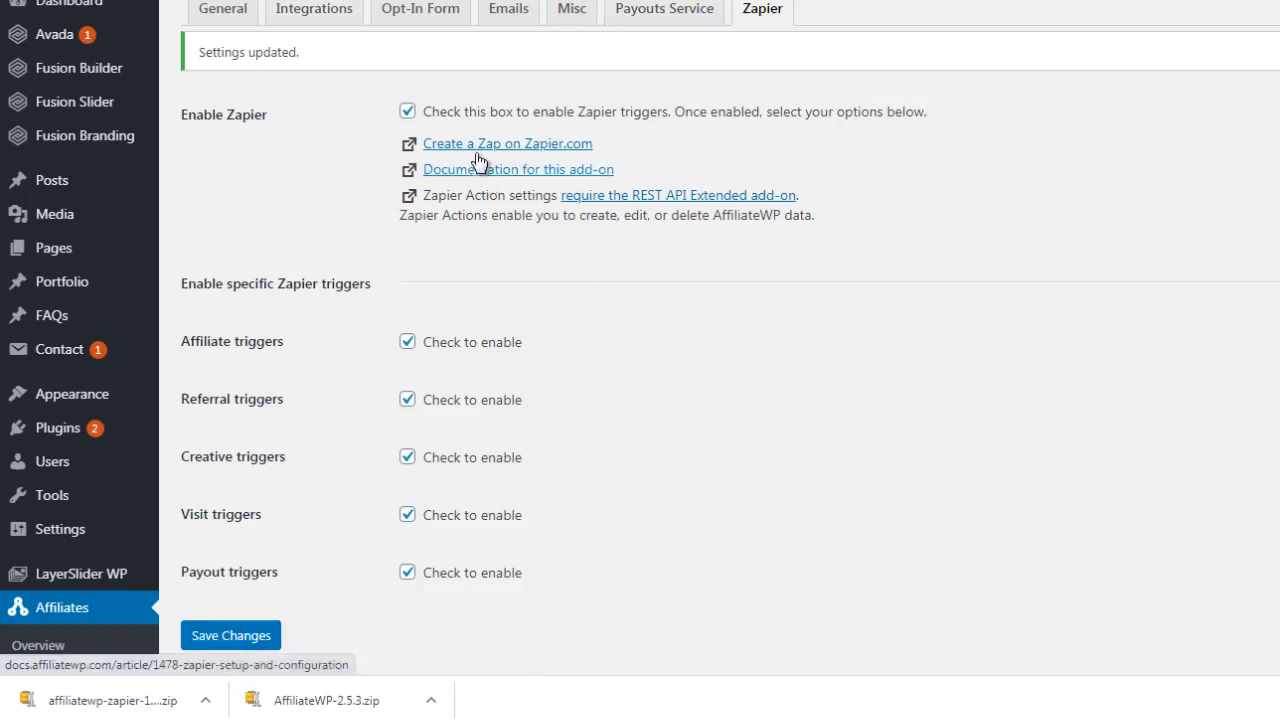
pyautogui.click(270, 636)
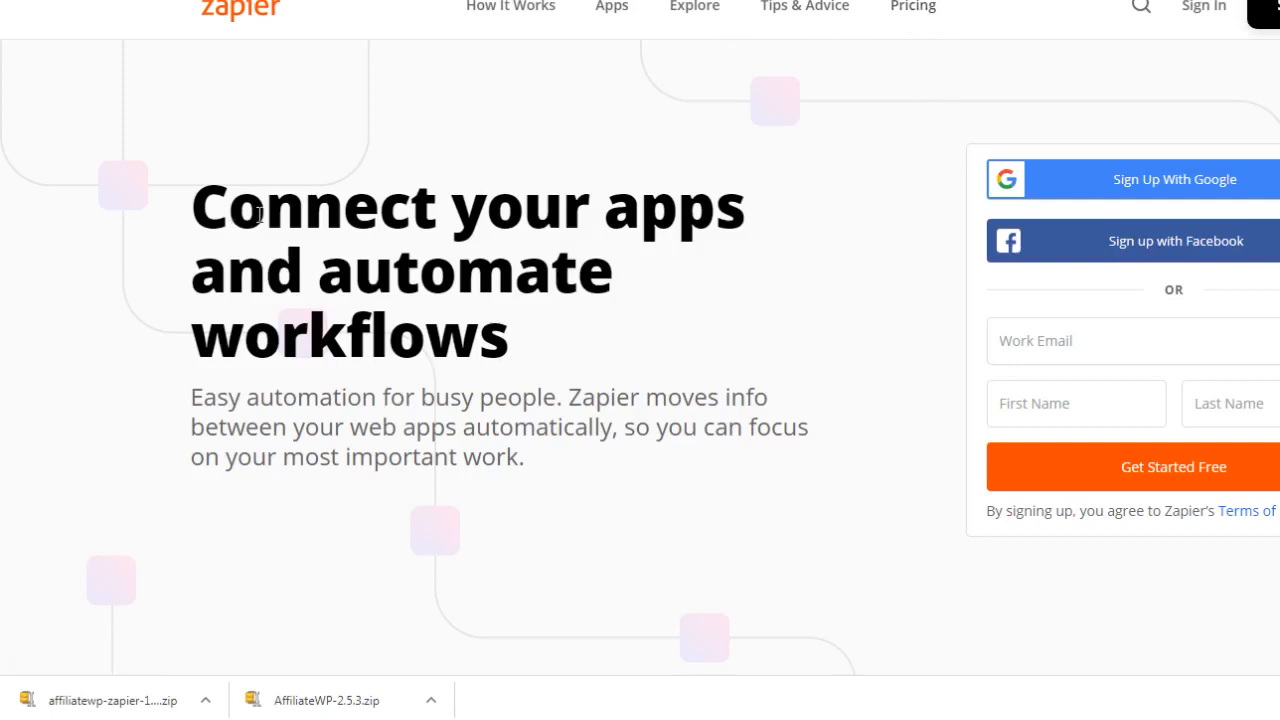
# - Look over the Zapier homepage and search its app directory for affiliatewp, clearing the search term after checking
pyautogui.moveTo(270, 221); pyautogui.dragTo(549, 332)
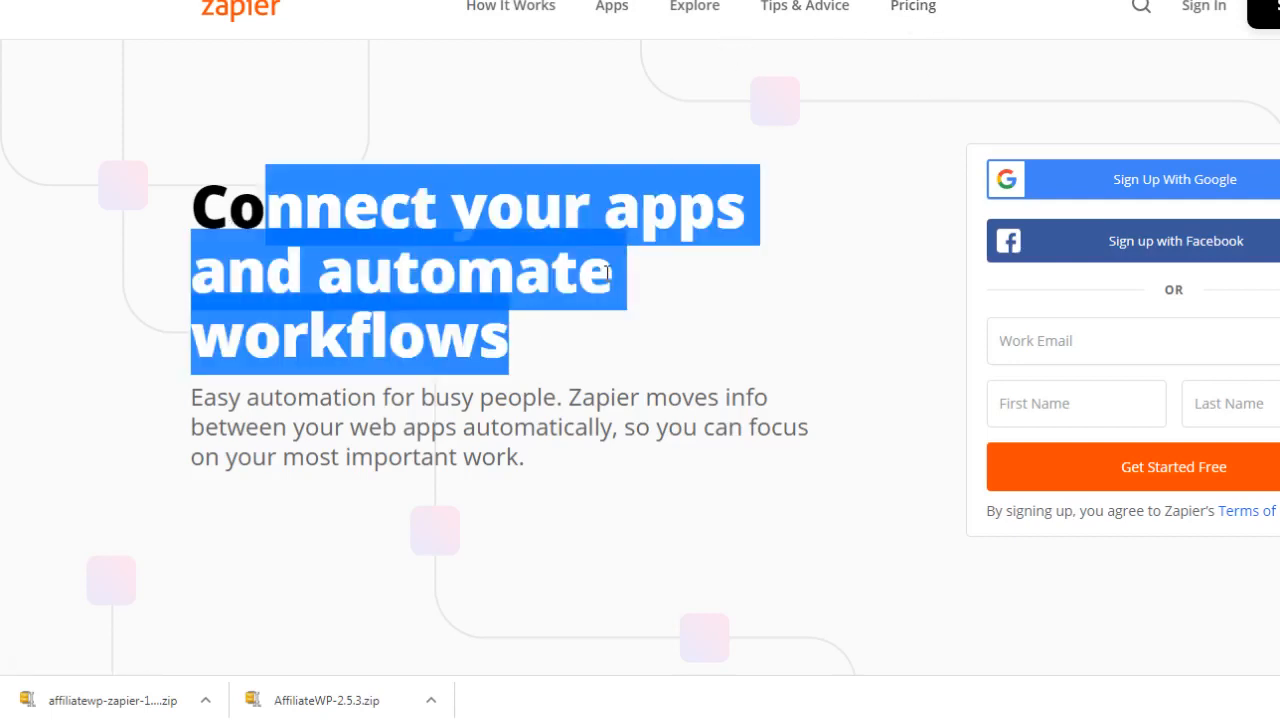
pyautogui.moveTo(601, 11)
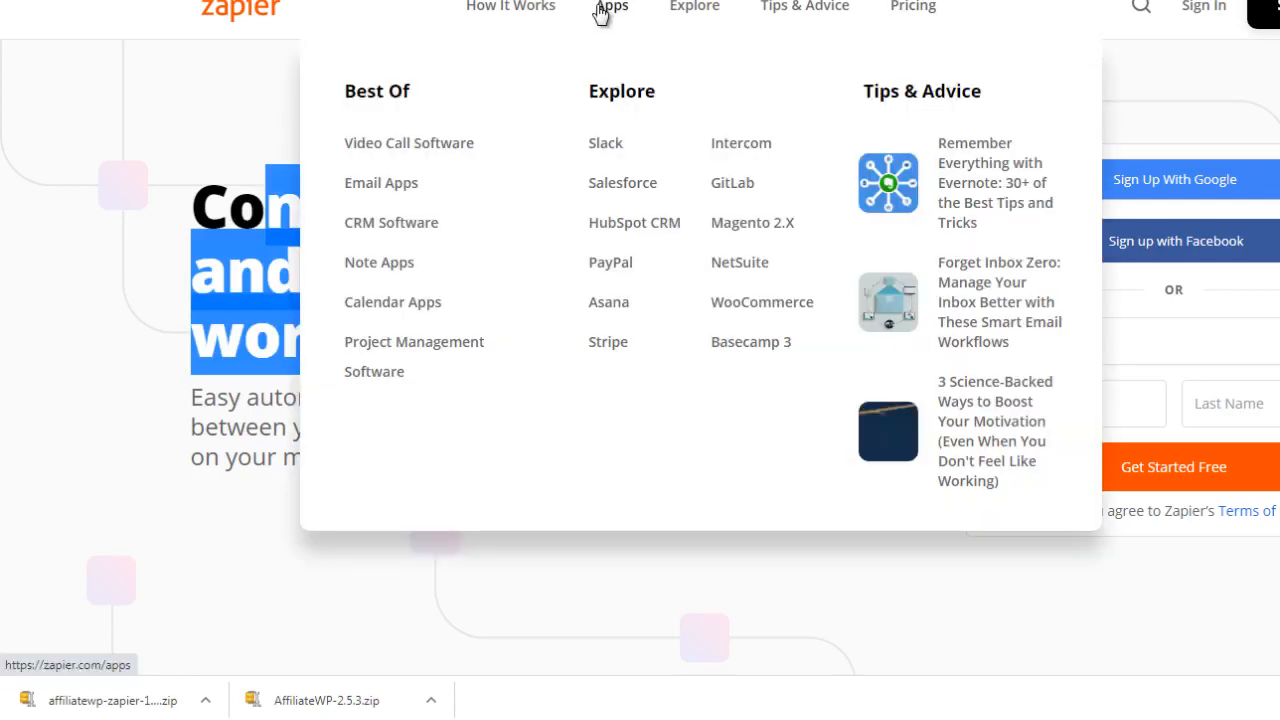
pyautogui.click(605, 15)
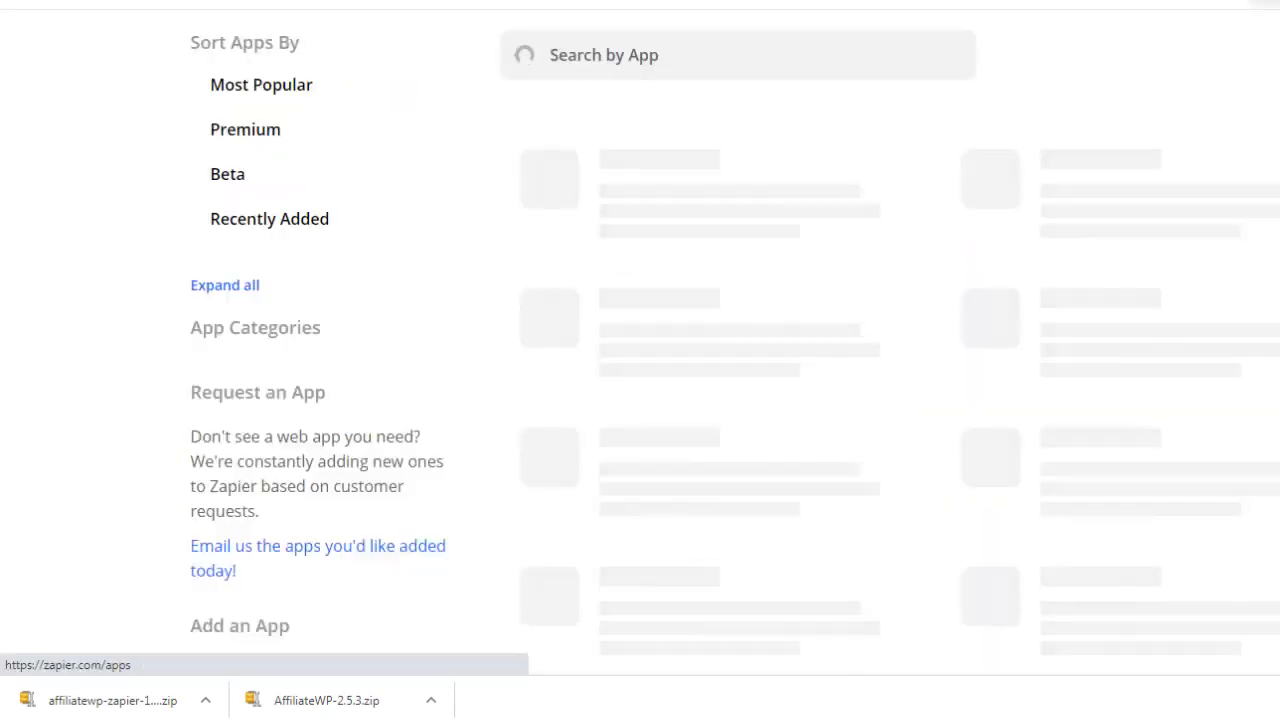
pyautogui.click(660, 55)
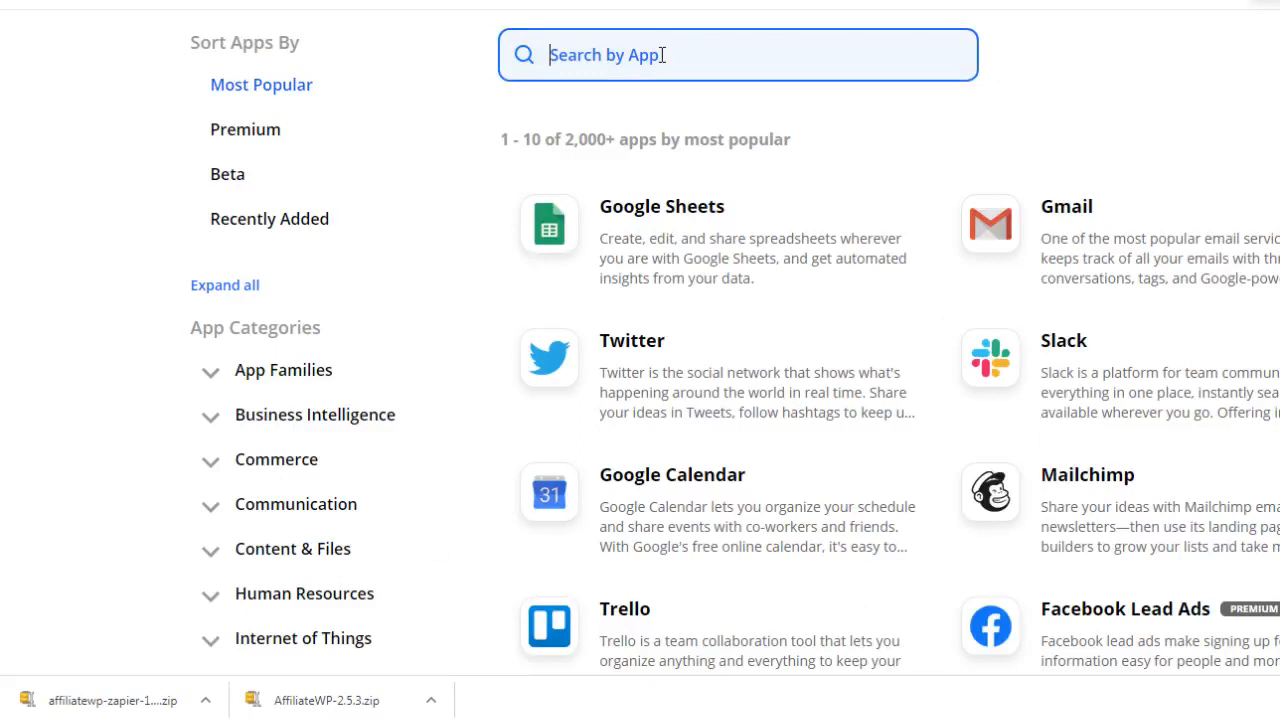
pyautogui.write('affiliatewp')
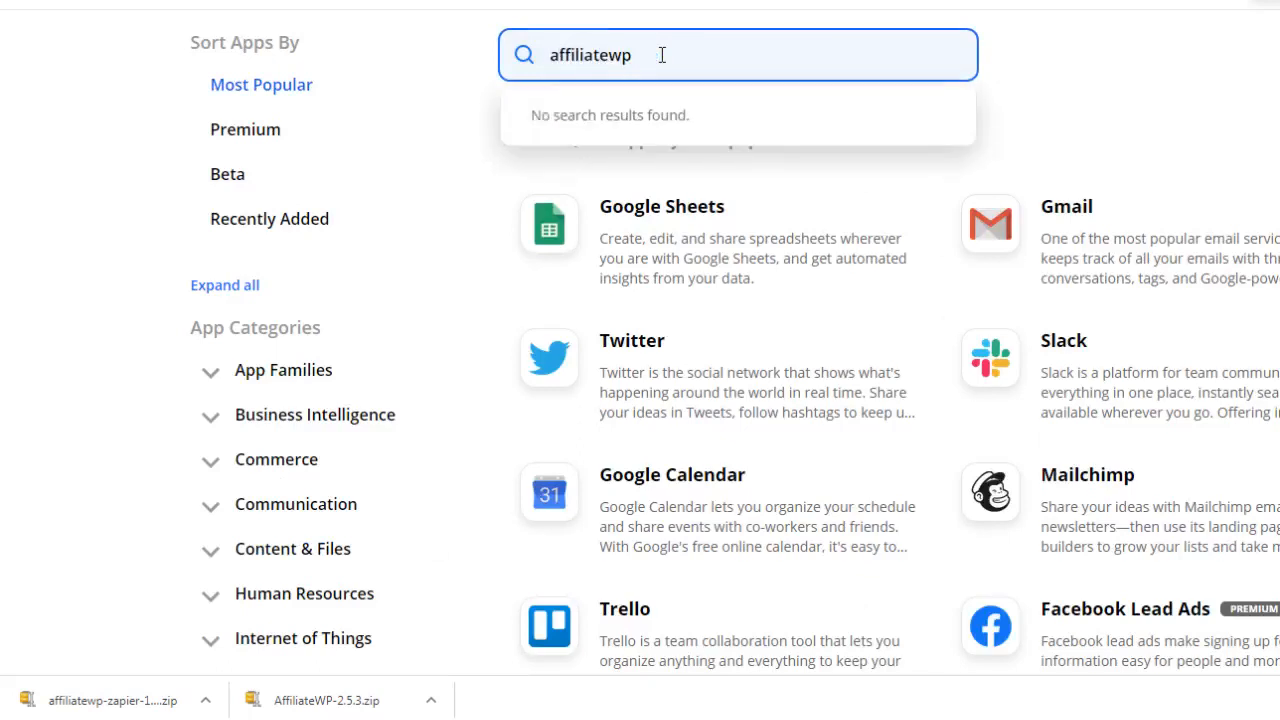
pyautogui.hotkey('ctrl', 'a')
pyautogui.press('BackSpace')
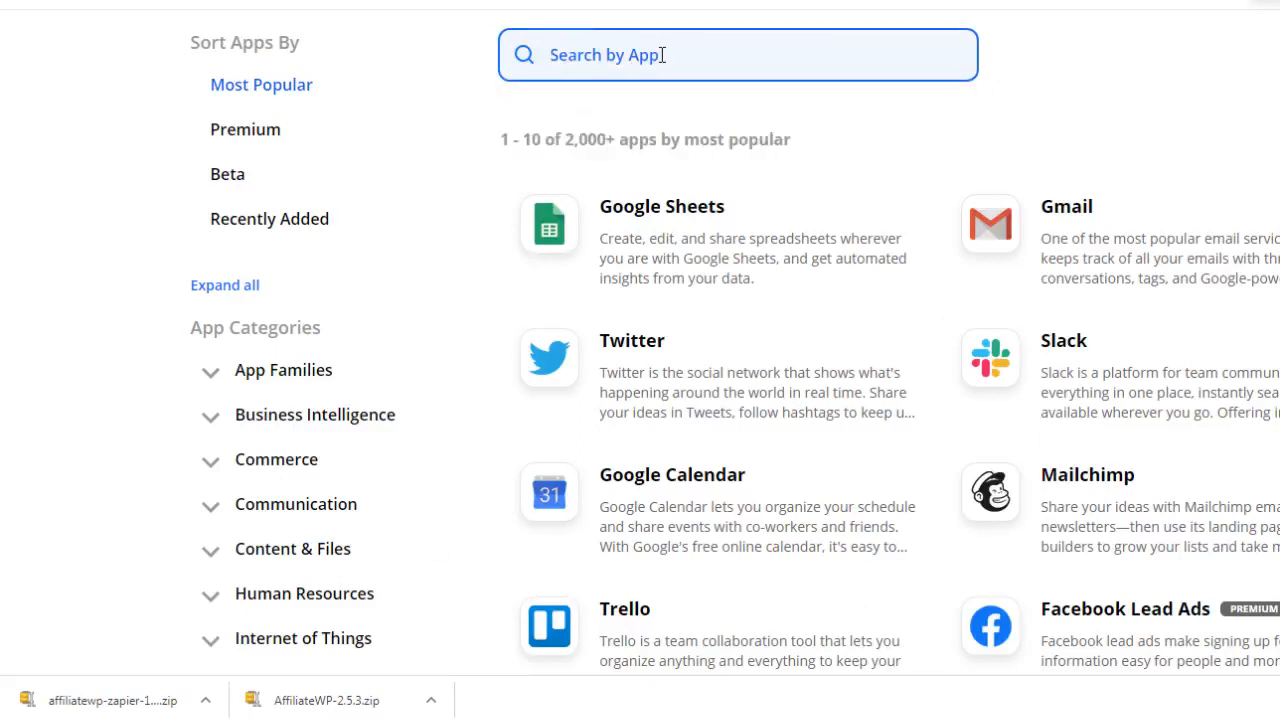
# - Search the Zapier app directory for WordPress and look over the apps it can connect to
pyautogui.write('wordpress')
pyautogui.write('wordpress')
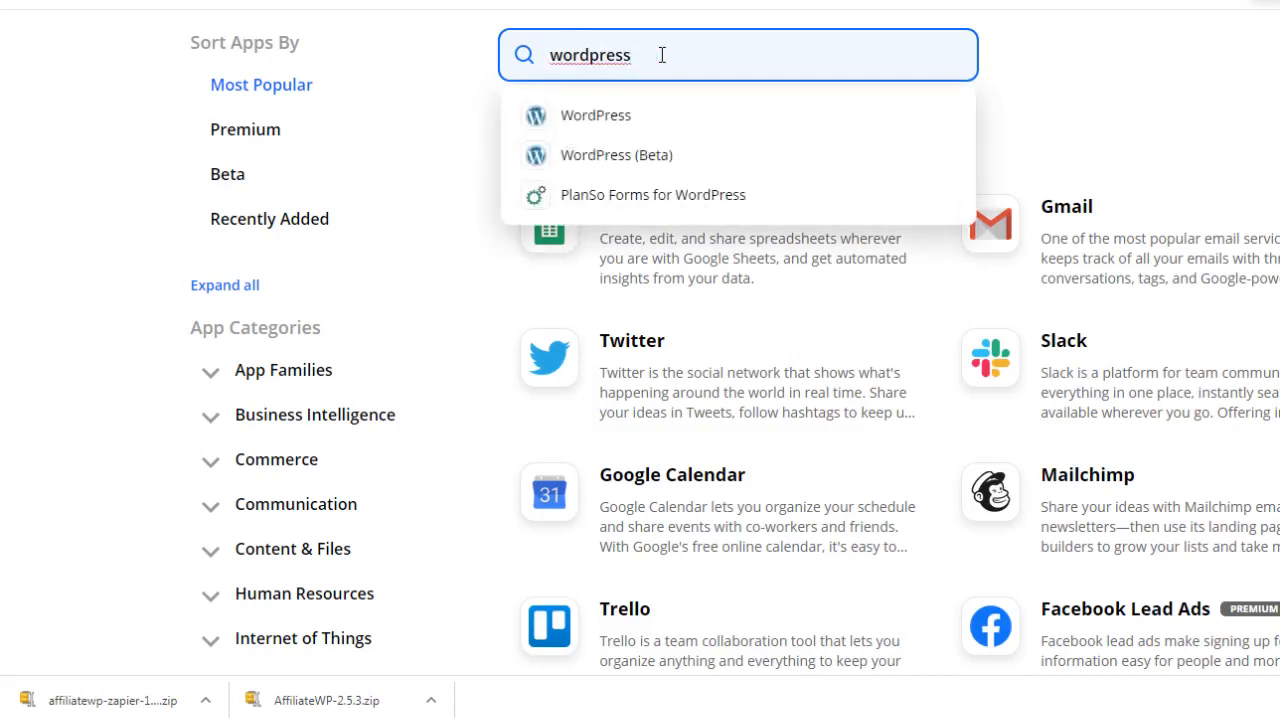
pyautogui.hotkey('ctrl', 'a')
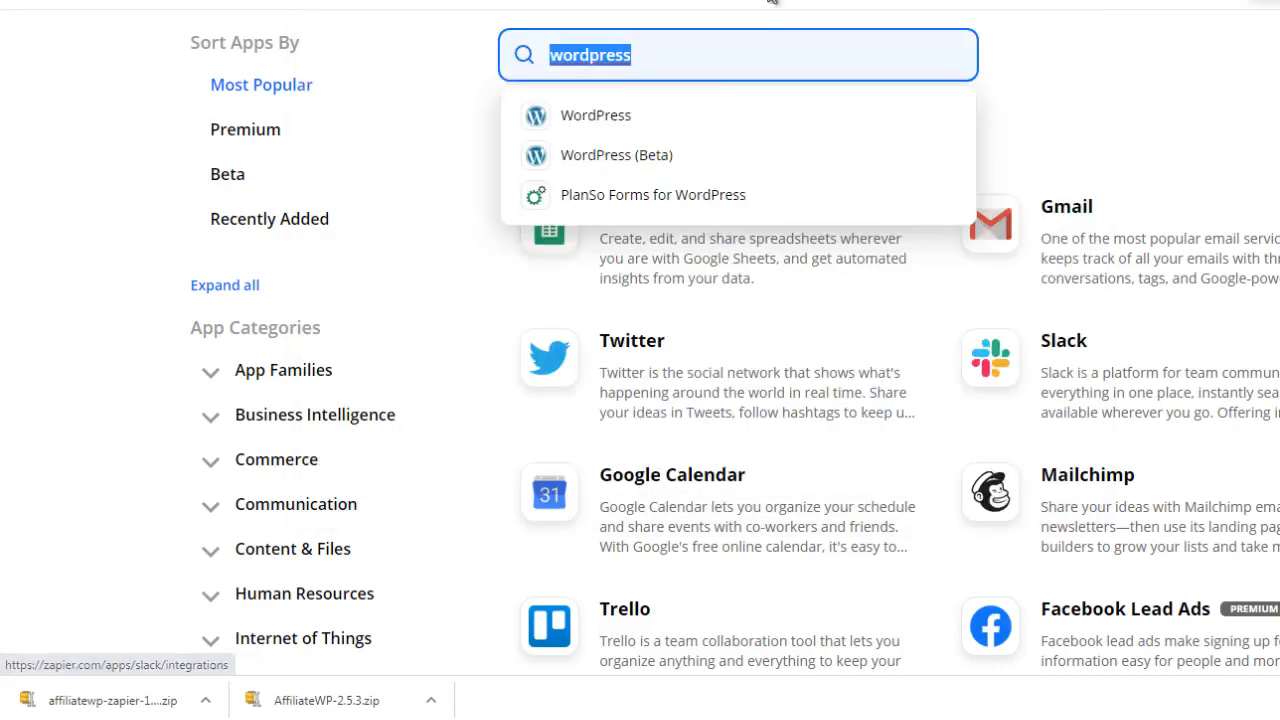
pyautogui.click(646, 120)
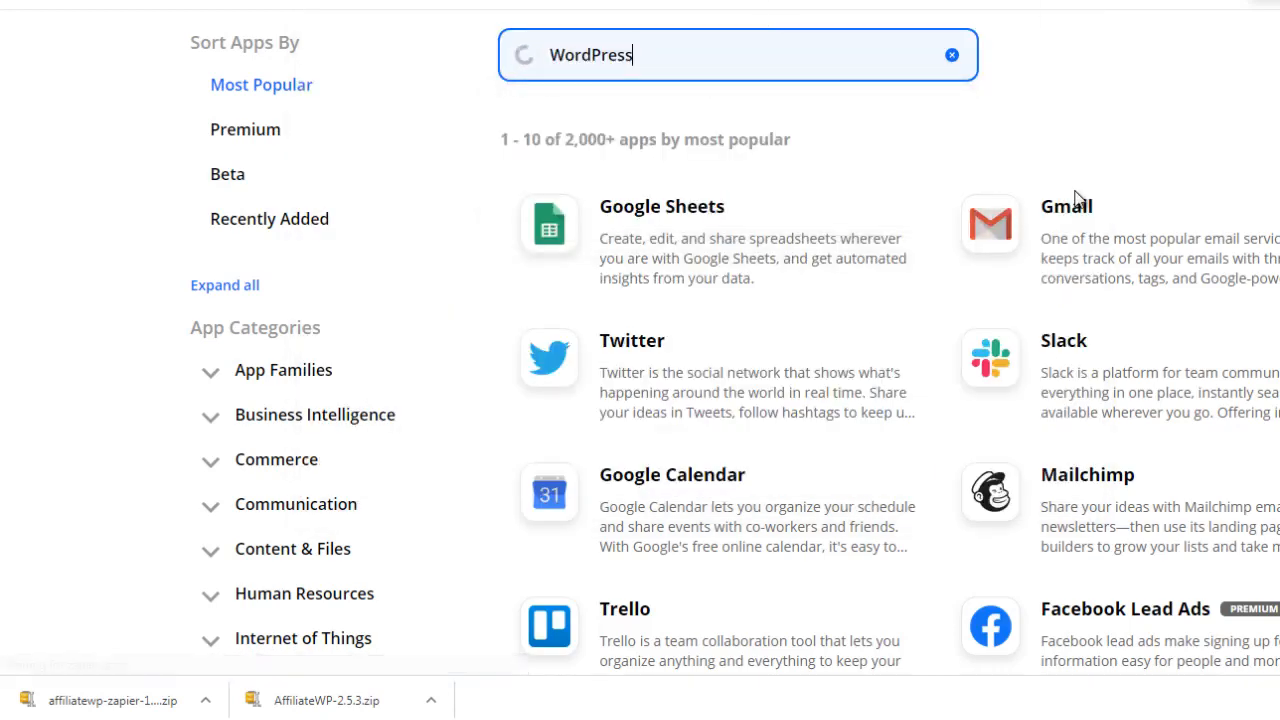
pyautogui.scroll(-2, 640, 360)
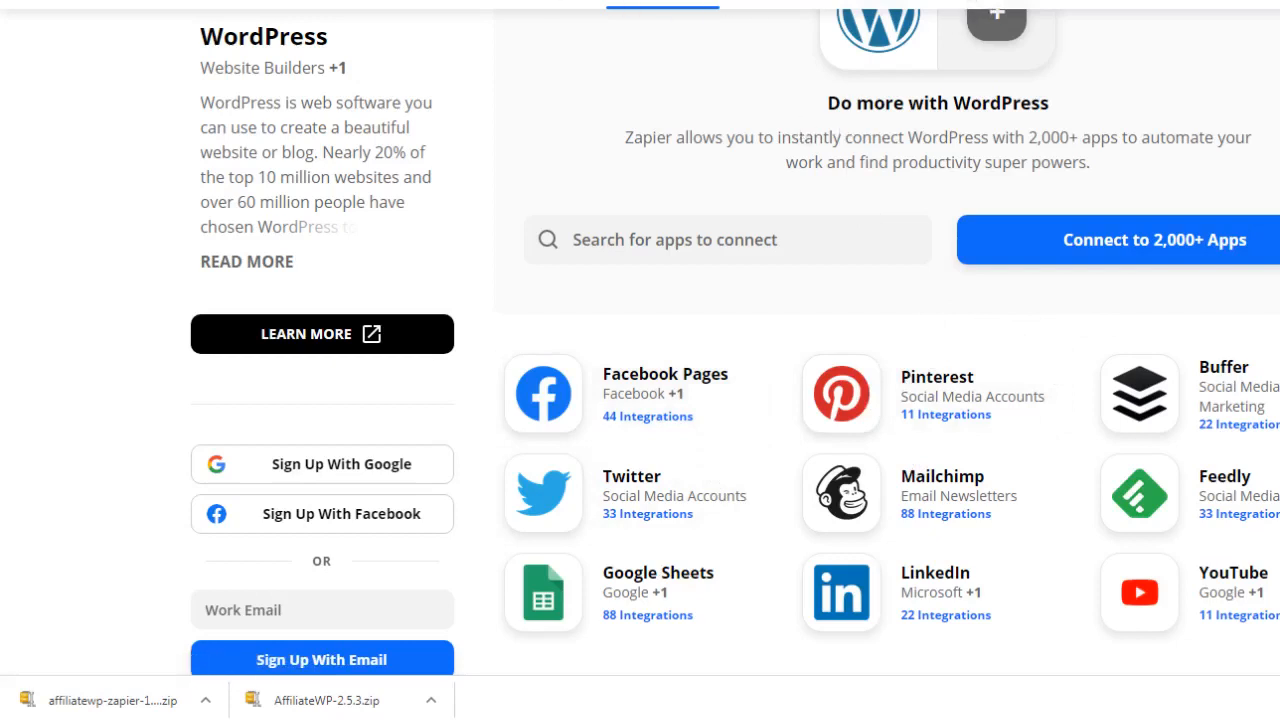
# - Return to AffiliateWP's Zapier settings in the WordPress admin and bring the Affiliates submenu into view
pyautogui.hotkey('ctrl', 'shift', 'Tab')
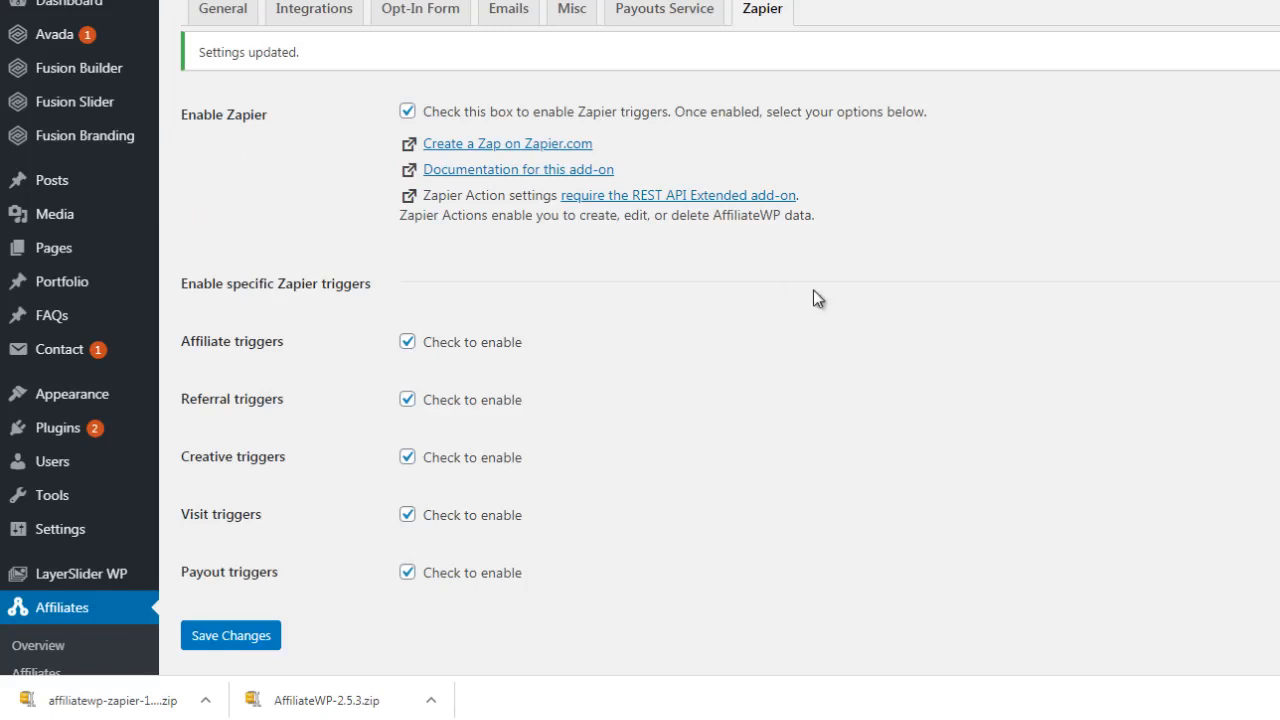
pyautogui.scroll(-2, 934, 289)
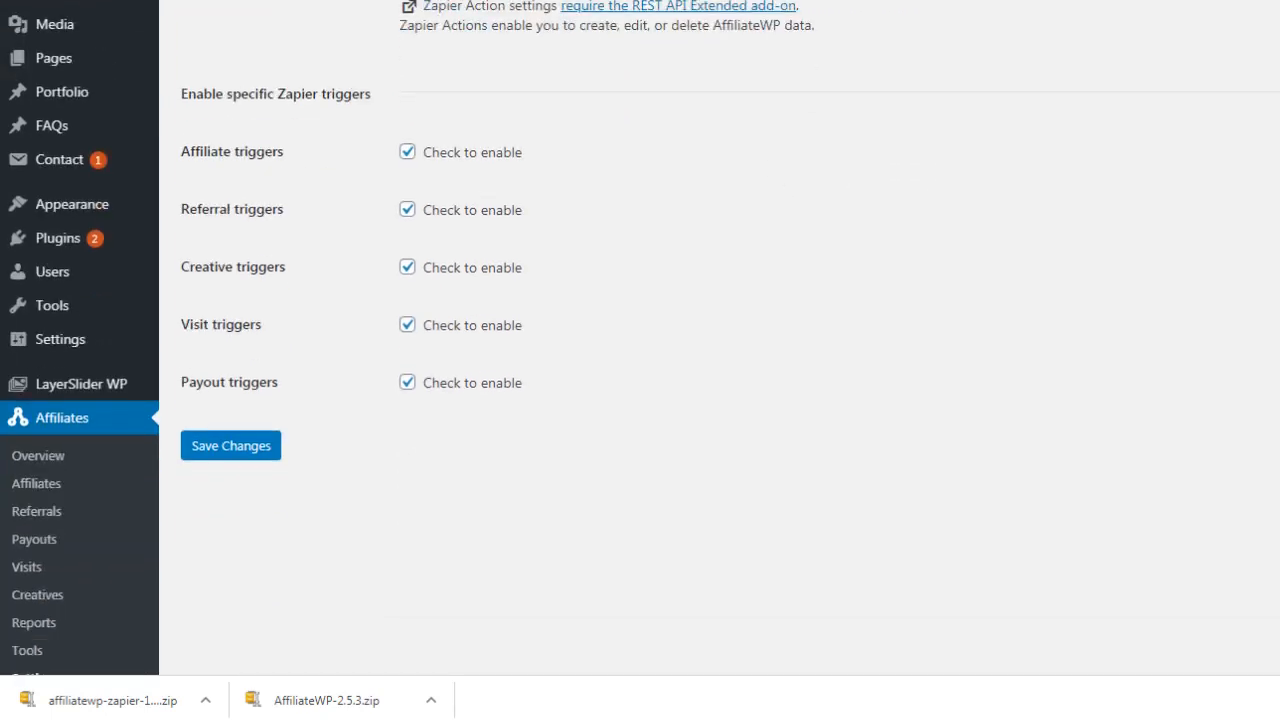